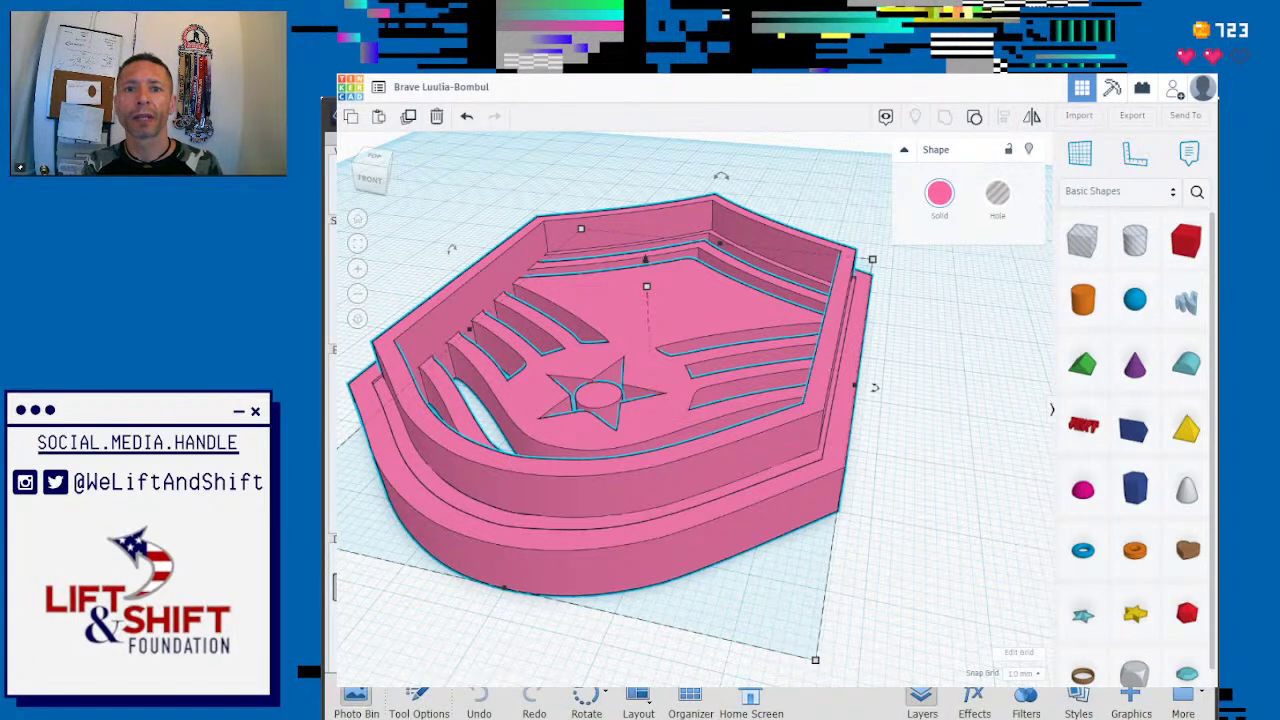
Step: Switch to Photoshop Elements and try a 20 px Eraser dab on the insignia's lower-left stripes in image001.png
{"action": "key", "text": "alt+Tab"}
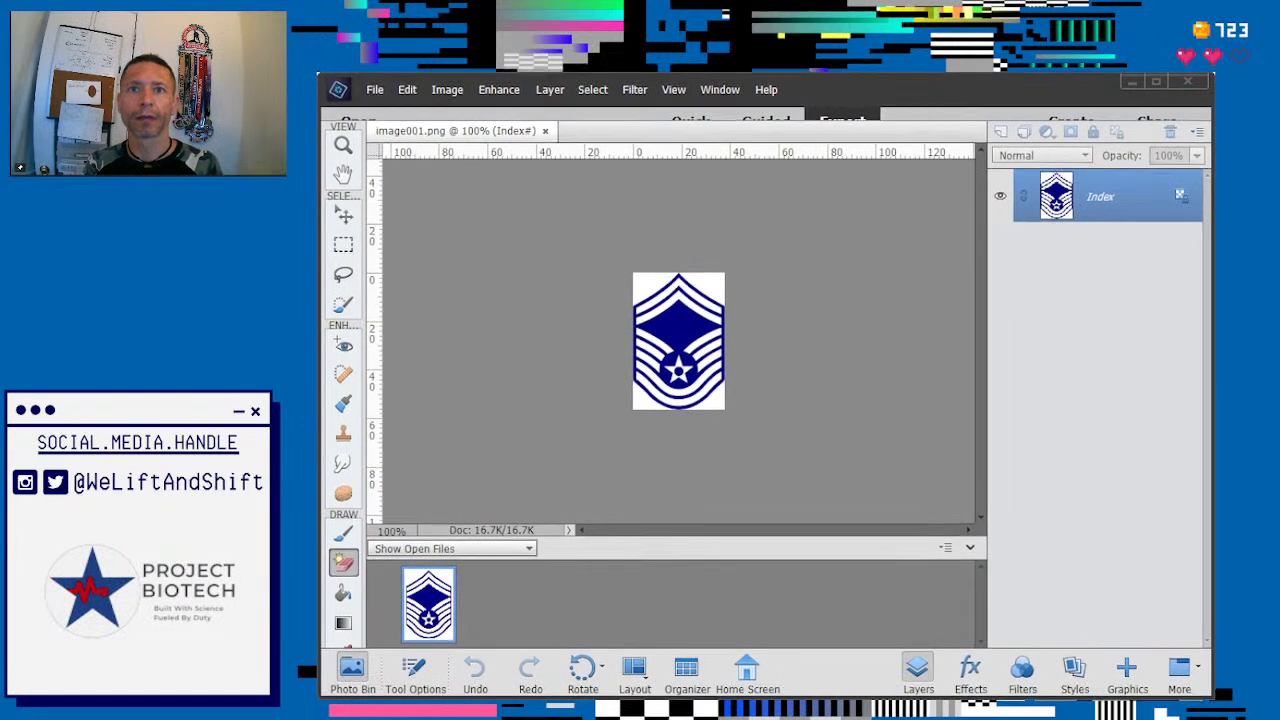
{"action": "left_click", "coordinate": [808, 86]}
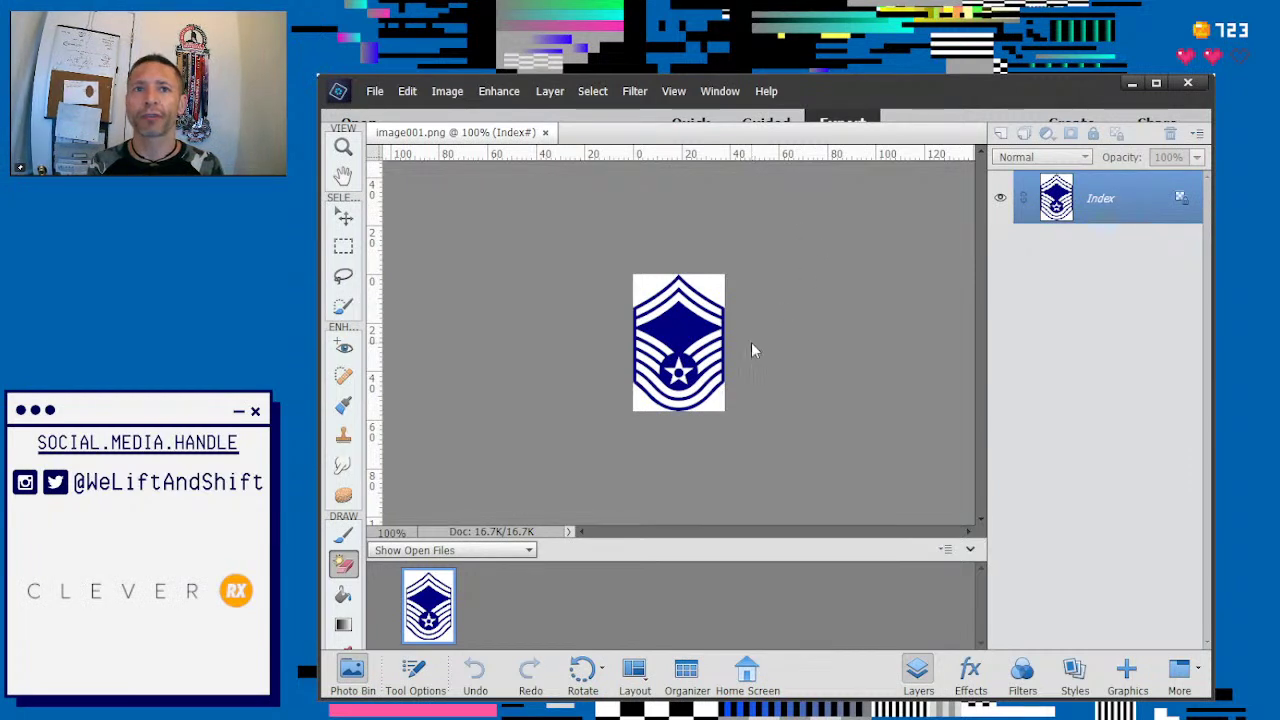
{"action": "key", "text": "ctrl+equal"}
{"action": "key", "text": "ctrl+equal"}
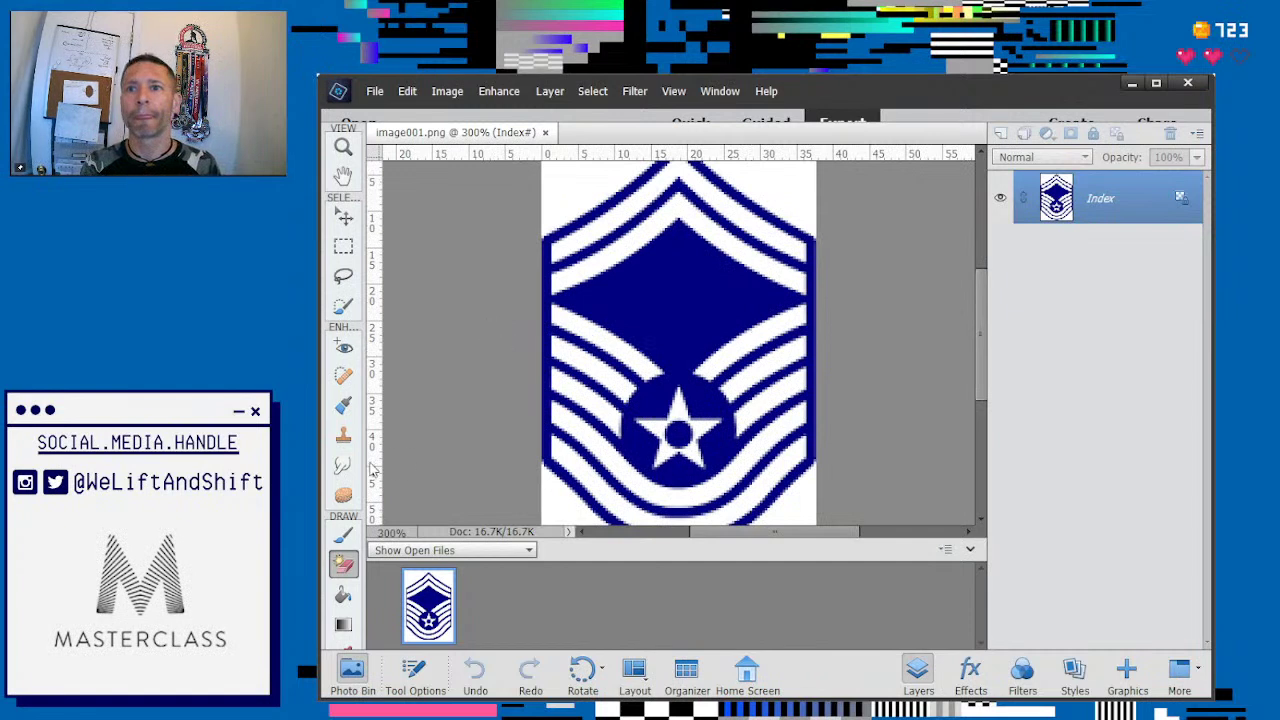
{"action": "left_click", "coordinate": [343, 565]}
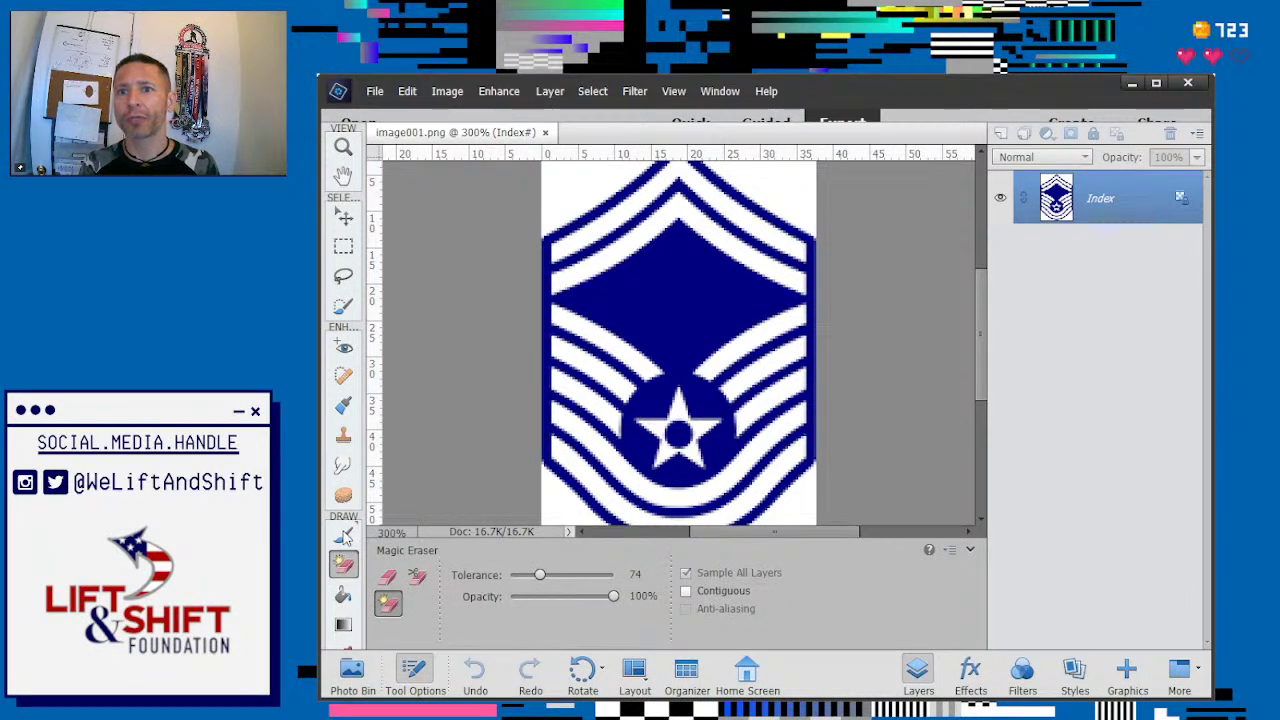
{"action": "left_click", "coordinate": [388, 578]}
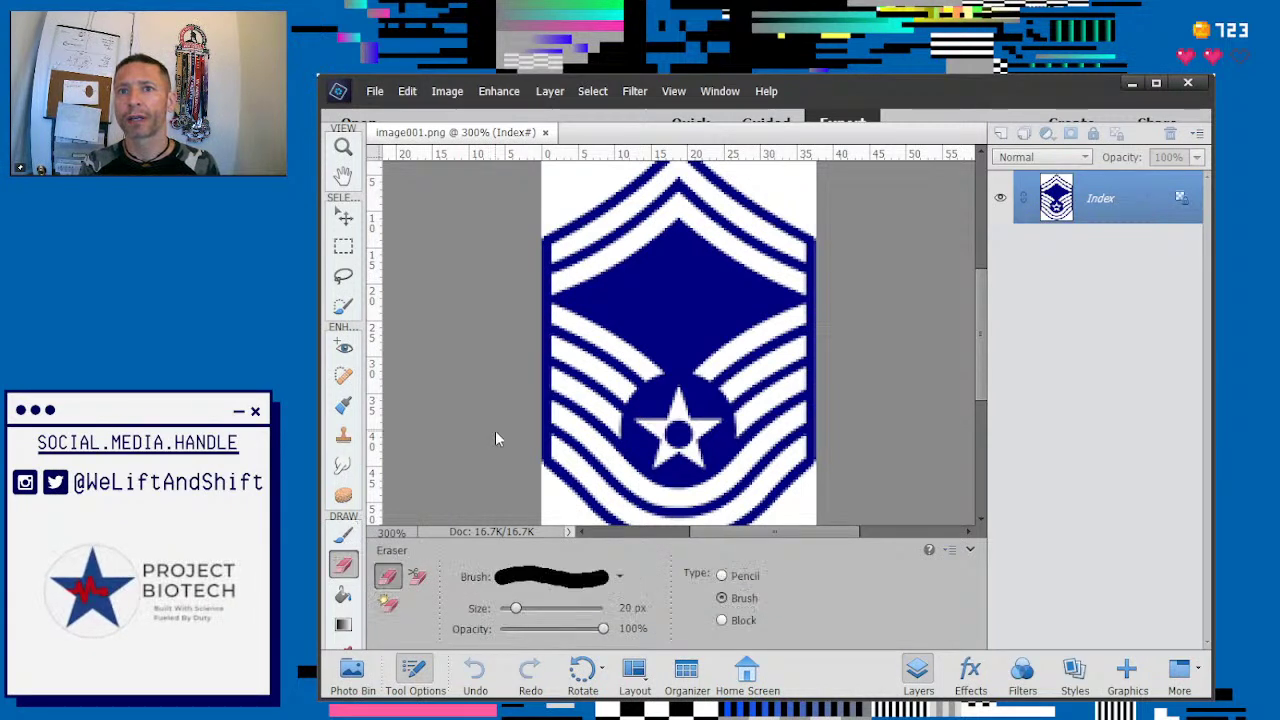
{"action": "left_click", "coordinate": [576, 440]}
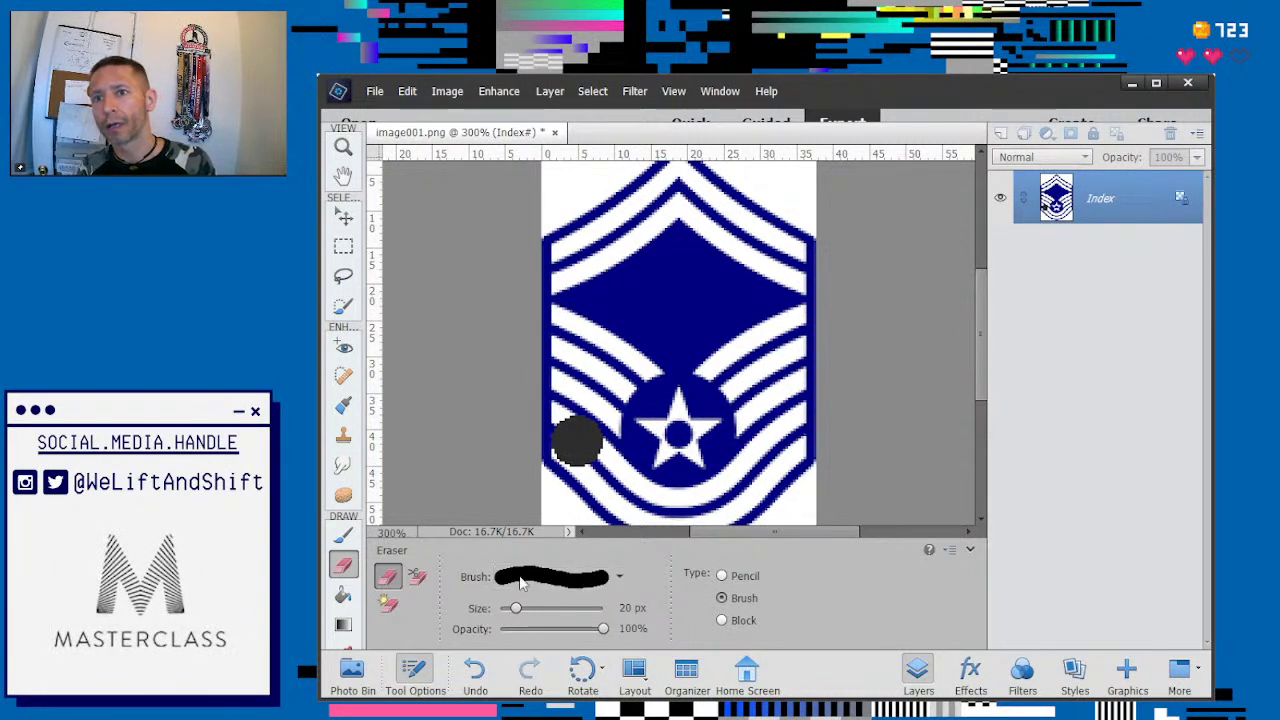
Step: Try a short 10 px Brush stroke over the stripes just left of the star's circle
{"action": "scroll", "coordinate": [342, 632], "scroll_direction": "down", "scroll_amount": 1}
{"action": "scroll", "coordinate": [342, 632], "scroll_direction": "down", "scroll_amount": 2}
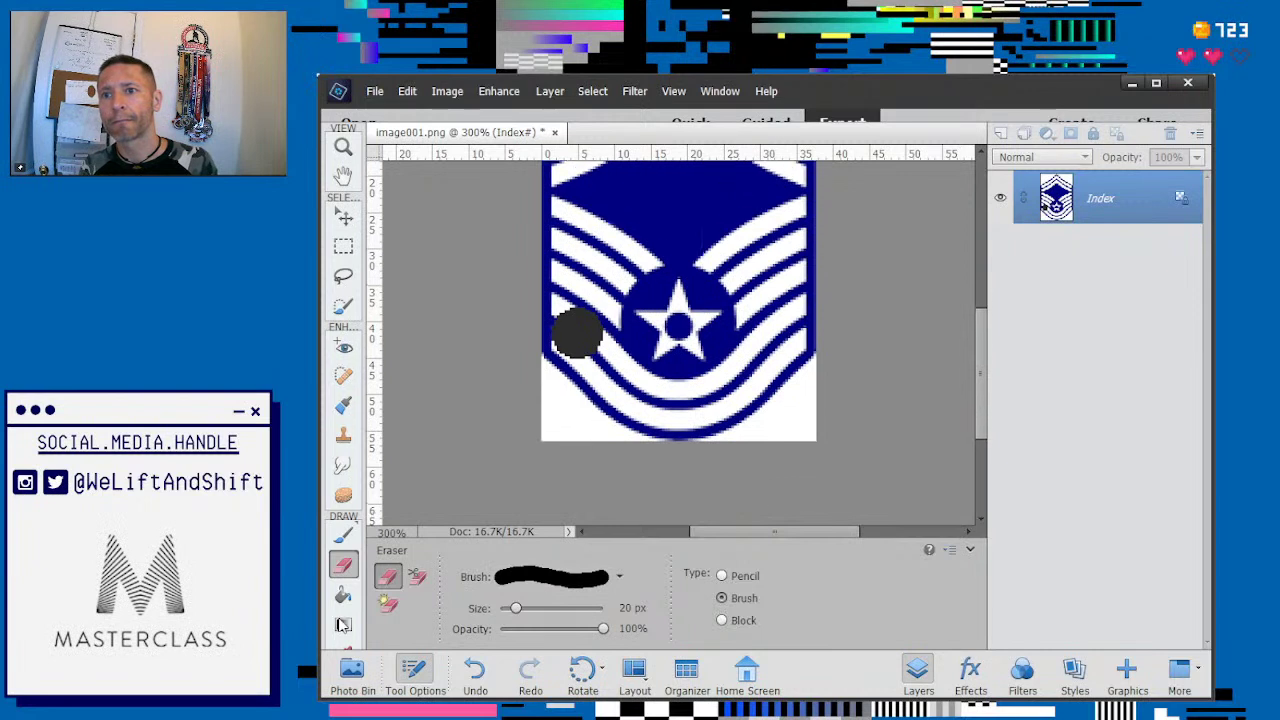
{"action": "scroll", "coordinate": [385, 527], "scroll_direction": "up", "scroll_amount": 4}
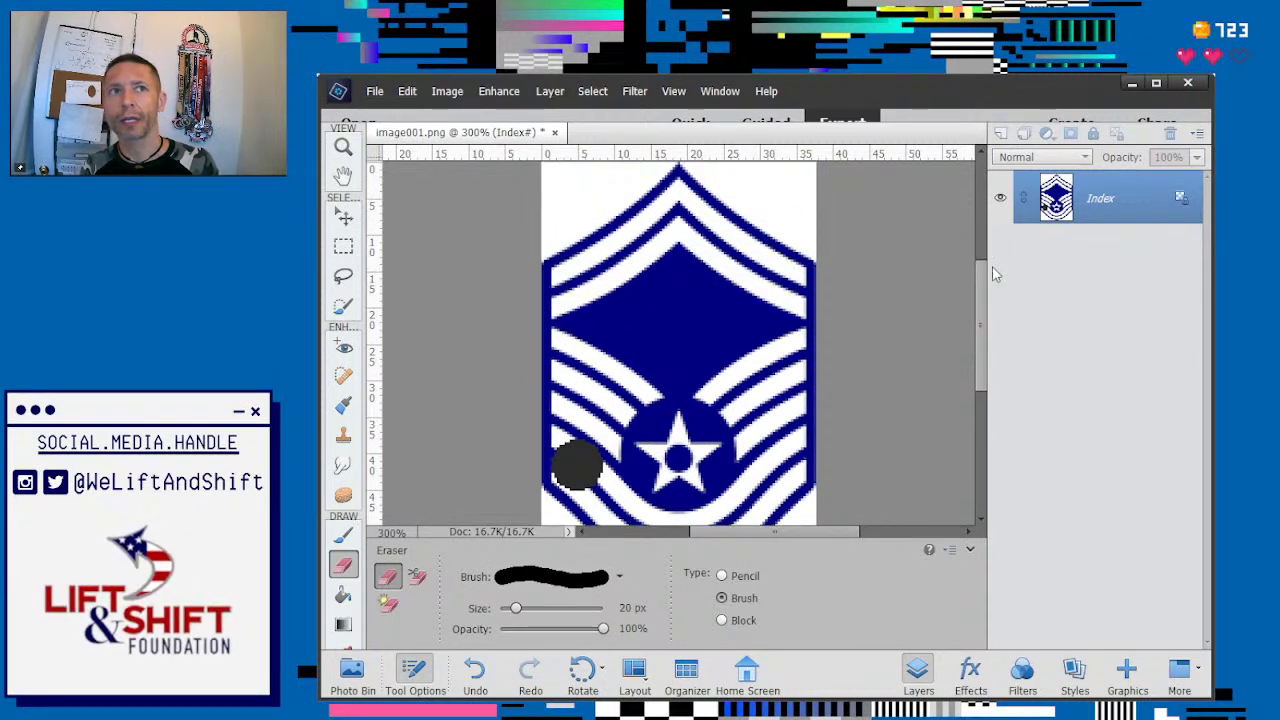
{"action": "scroll", "coordinate": [660, 450], "scroll_direction": "down", "scroll_amount": 1}
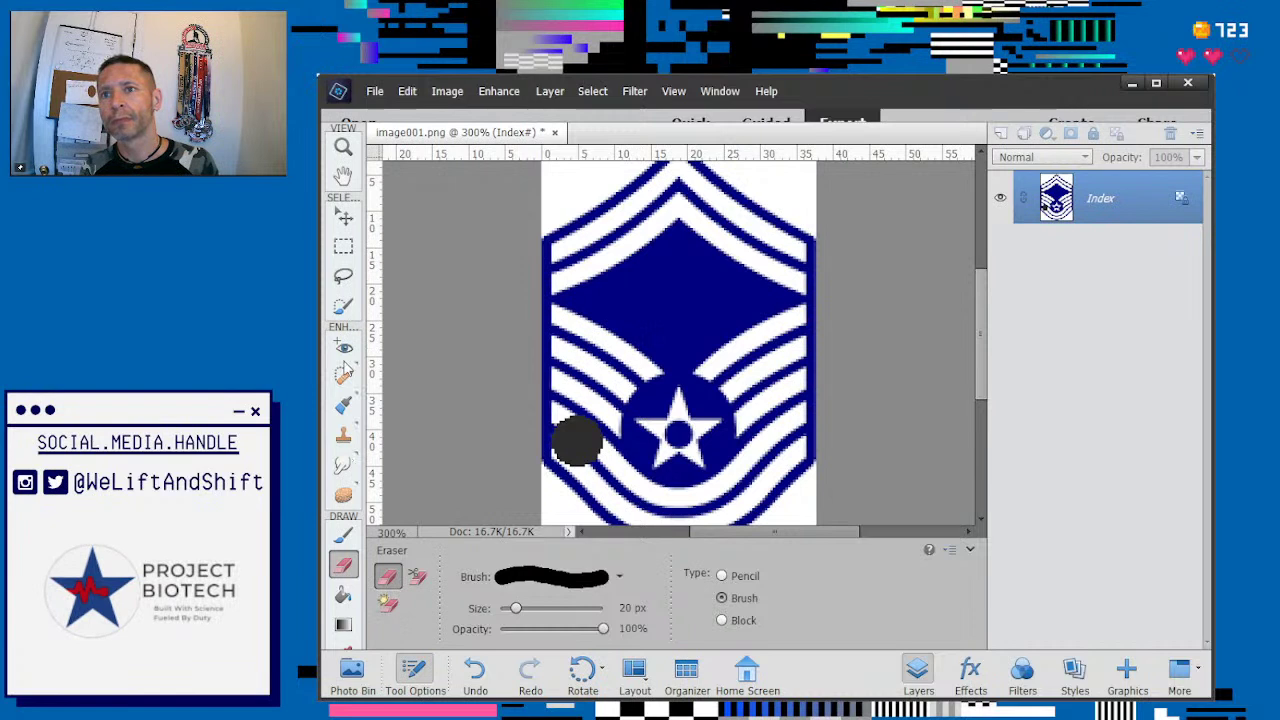
{"action": "left_click", "coordinate": [343, 540]}
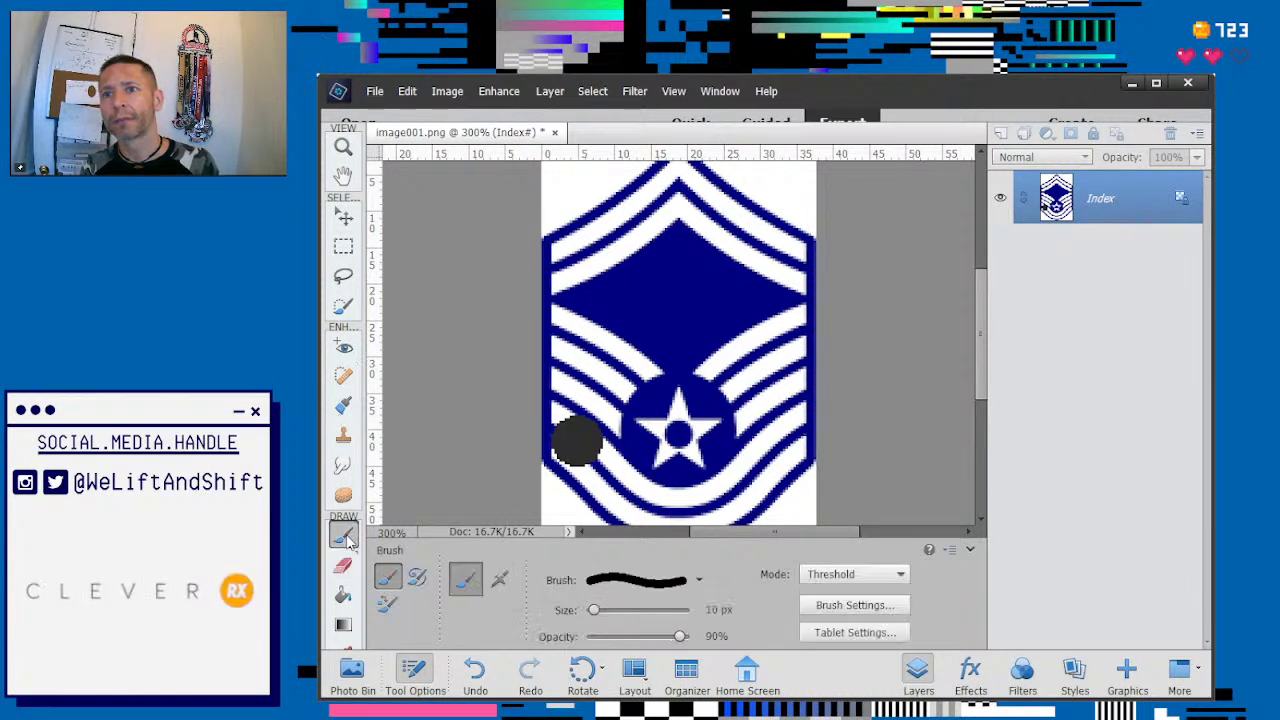
{"action": "left_click_drag", "start_coordinate": [614, 389], "coordinate": [612, 418]}
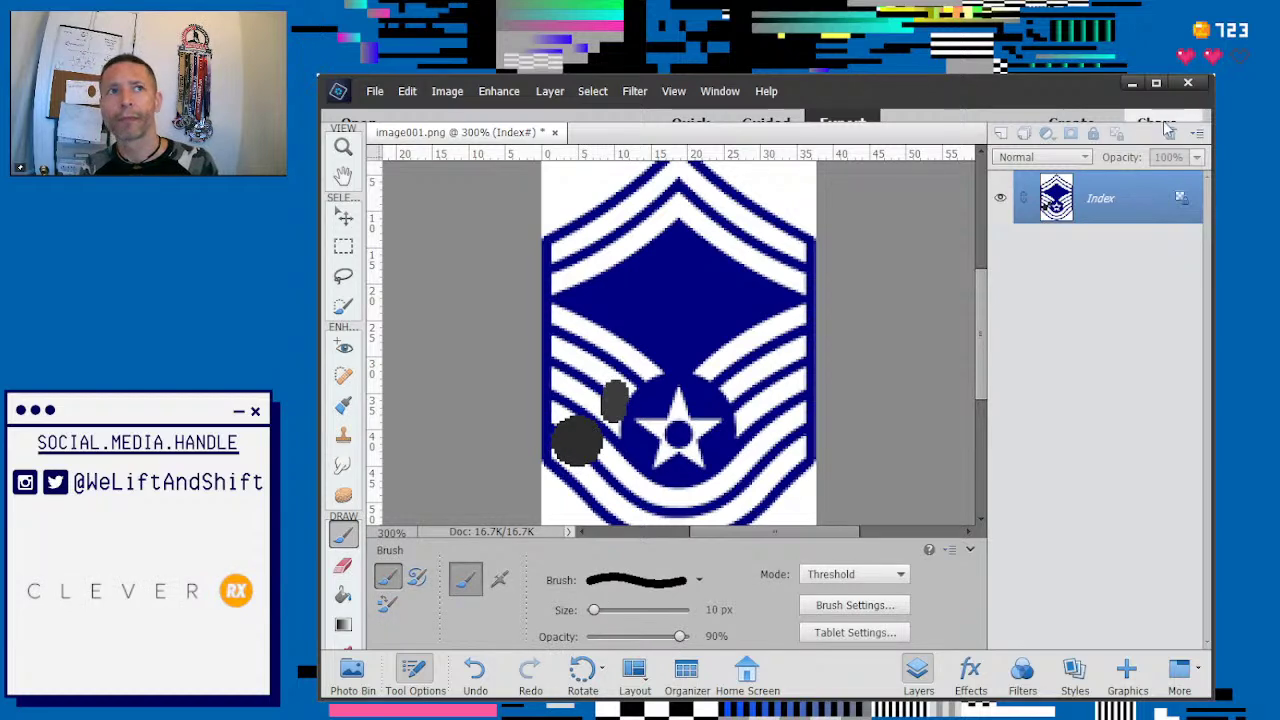
{"action": "key", "text": "super+Up"}
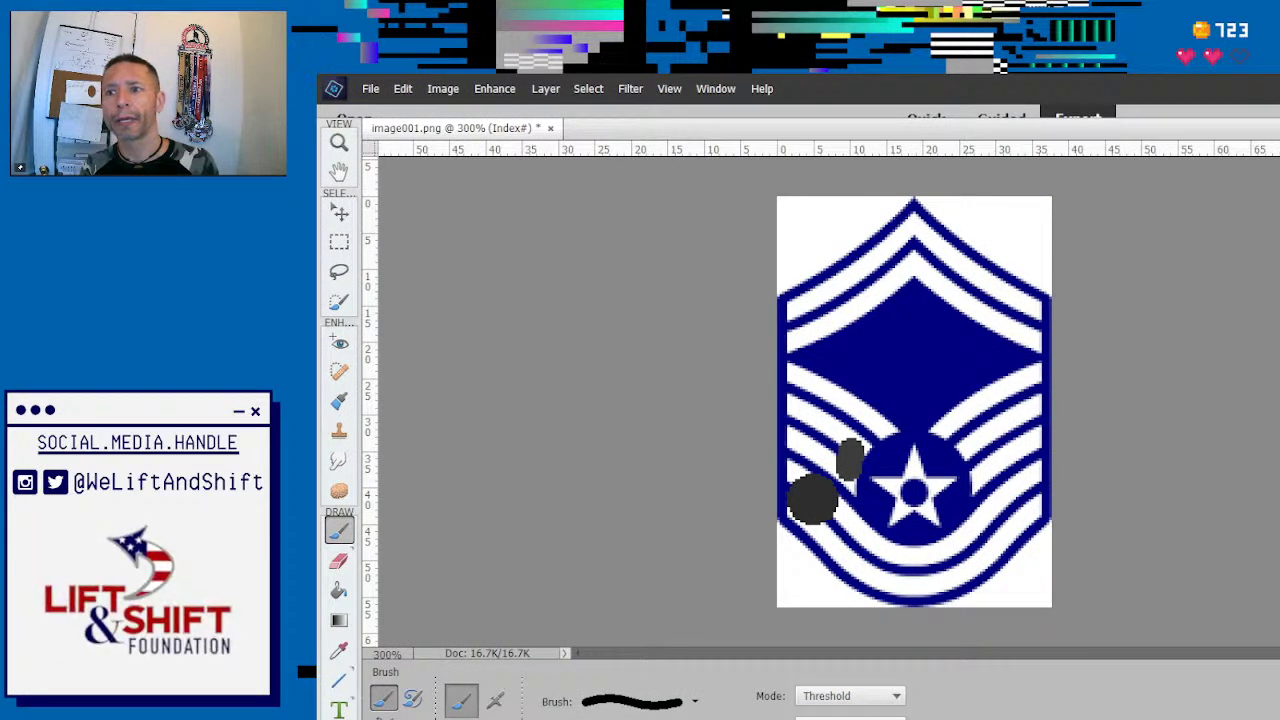
{"action": "key", "text": "c"}
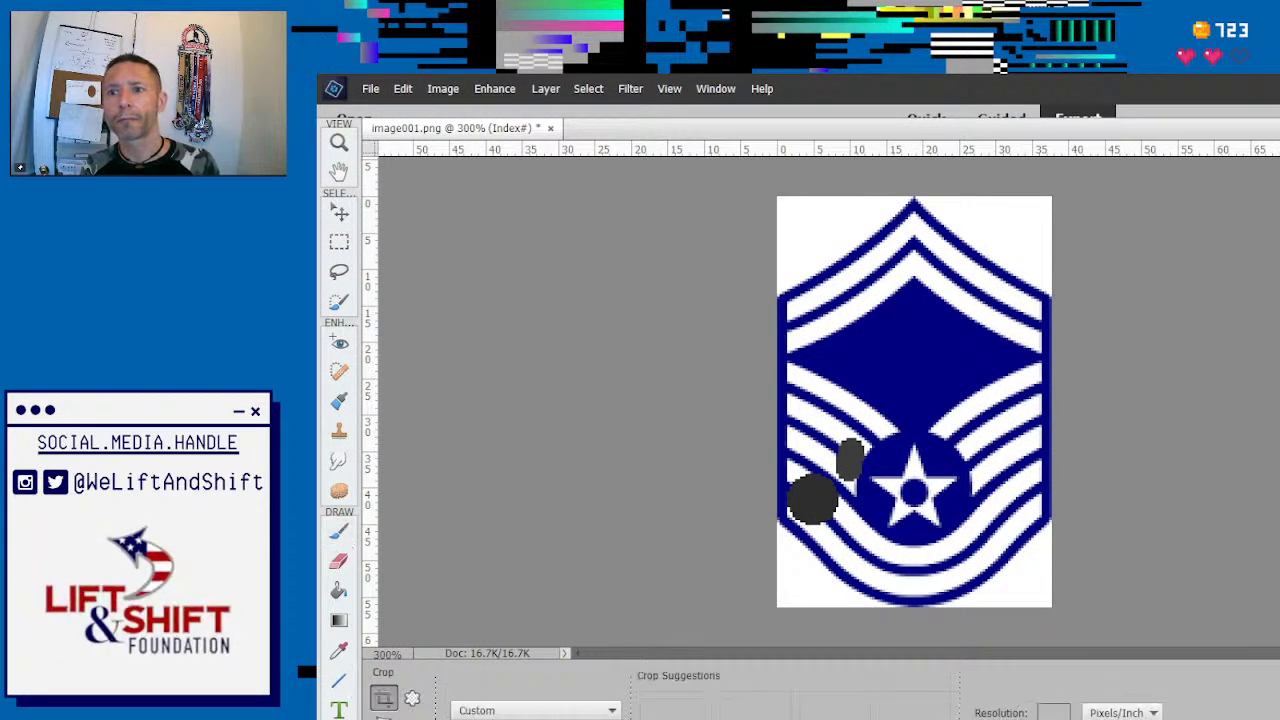
{"action": "left_click", "coordinate": [992, 401]}
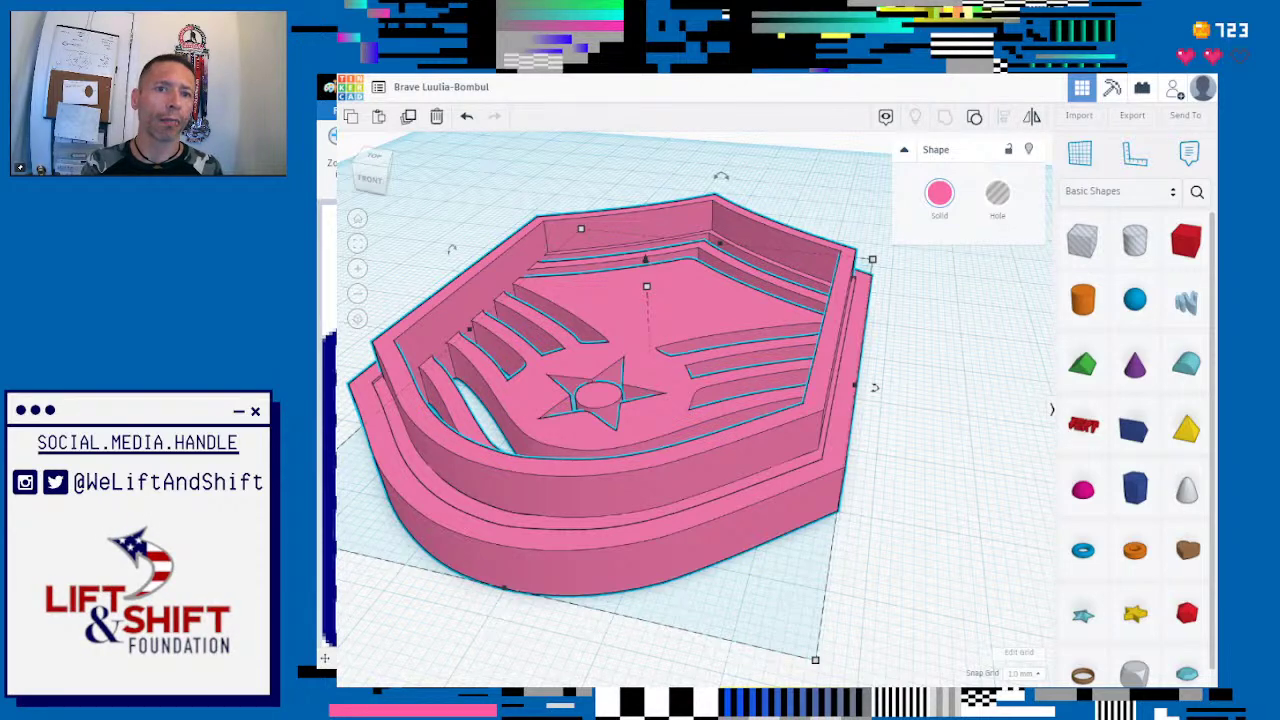
Step: Switch to Paint and set the brush colour to white and its size, undoing the trial strokes on the upper outline
{"action": "key", "text": "alt+Tab"}
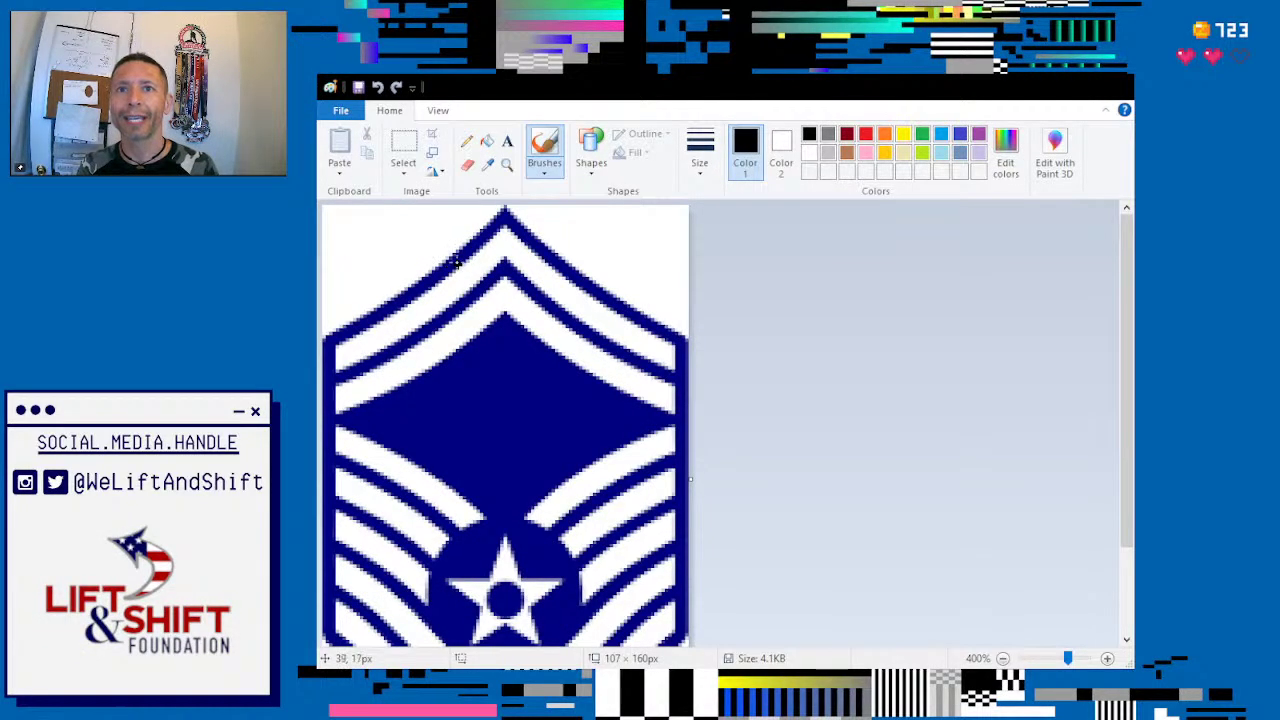
{"action": "left_click", "coordinate": [809, 152]}
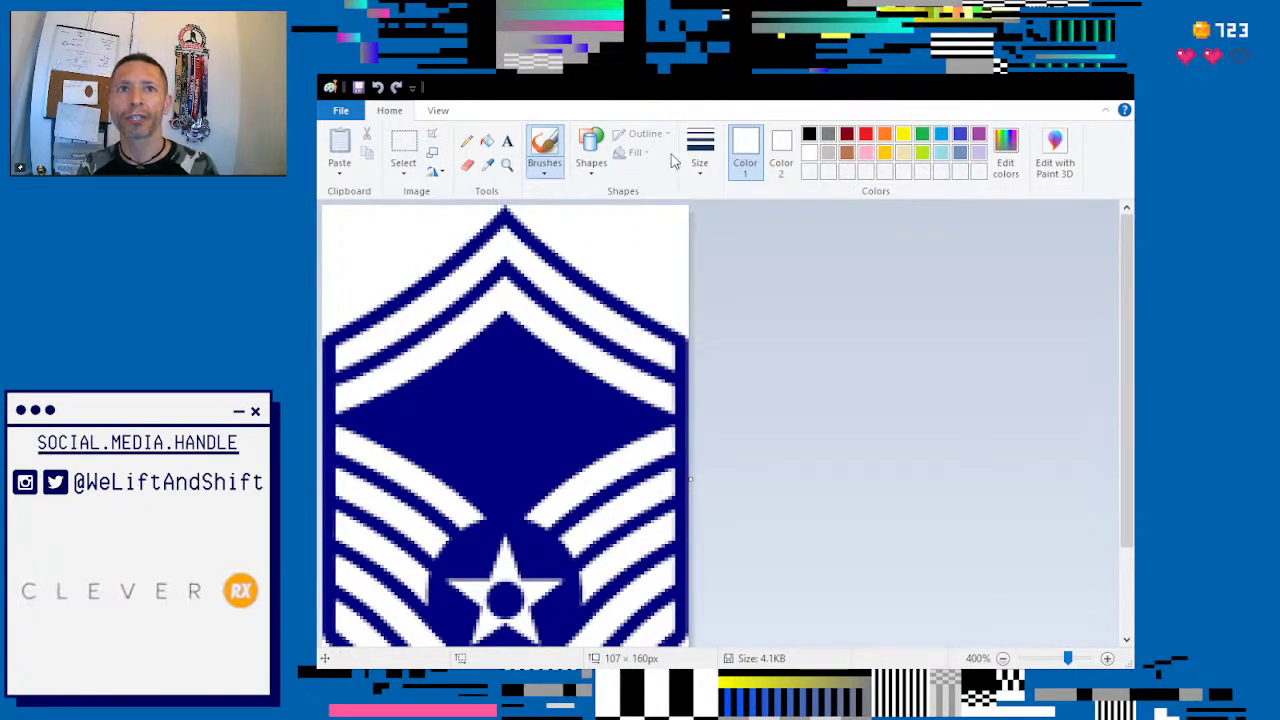
{"action": "left_click", "coordinate": [701, 176]}
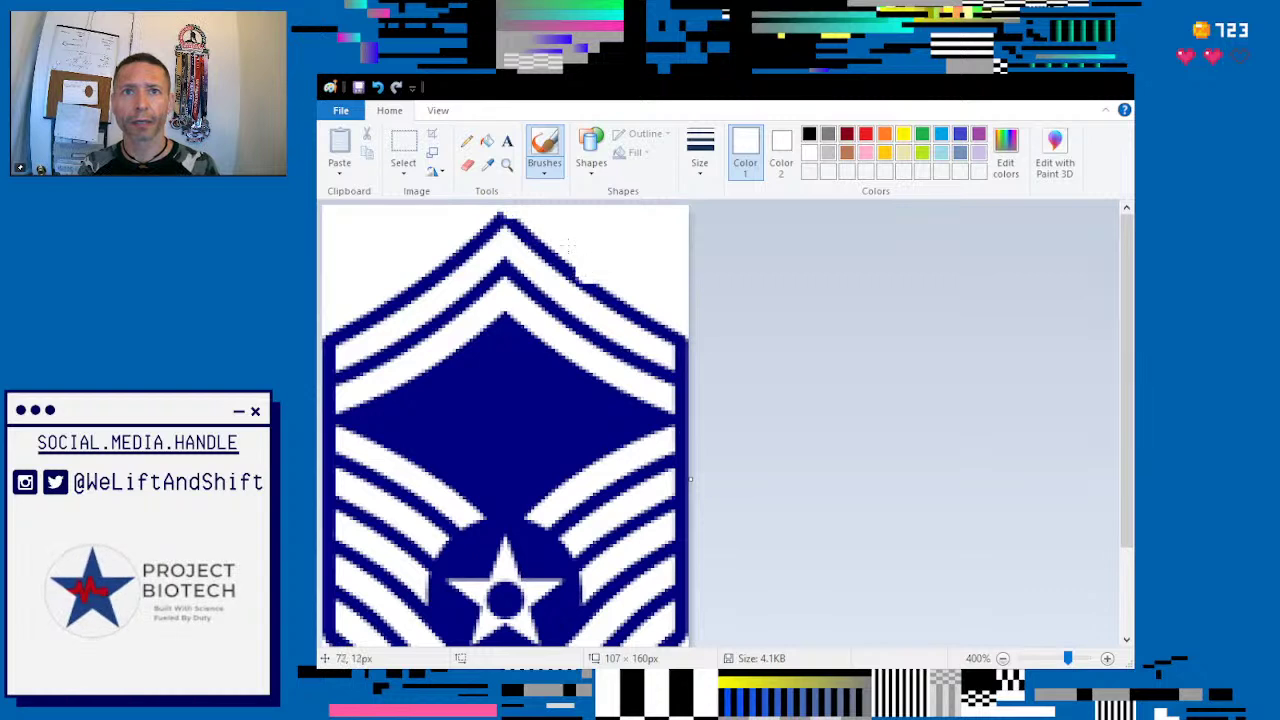
{"action": "key", "text": "ctrl+z"}
{"action": "key", "text": "ctrl+z"}
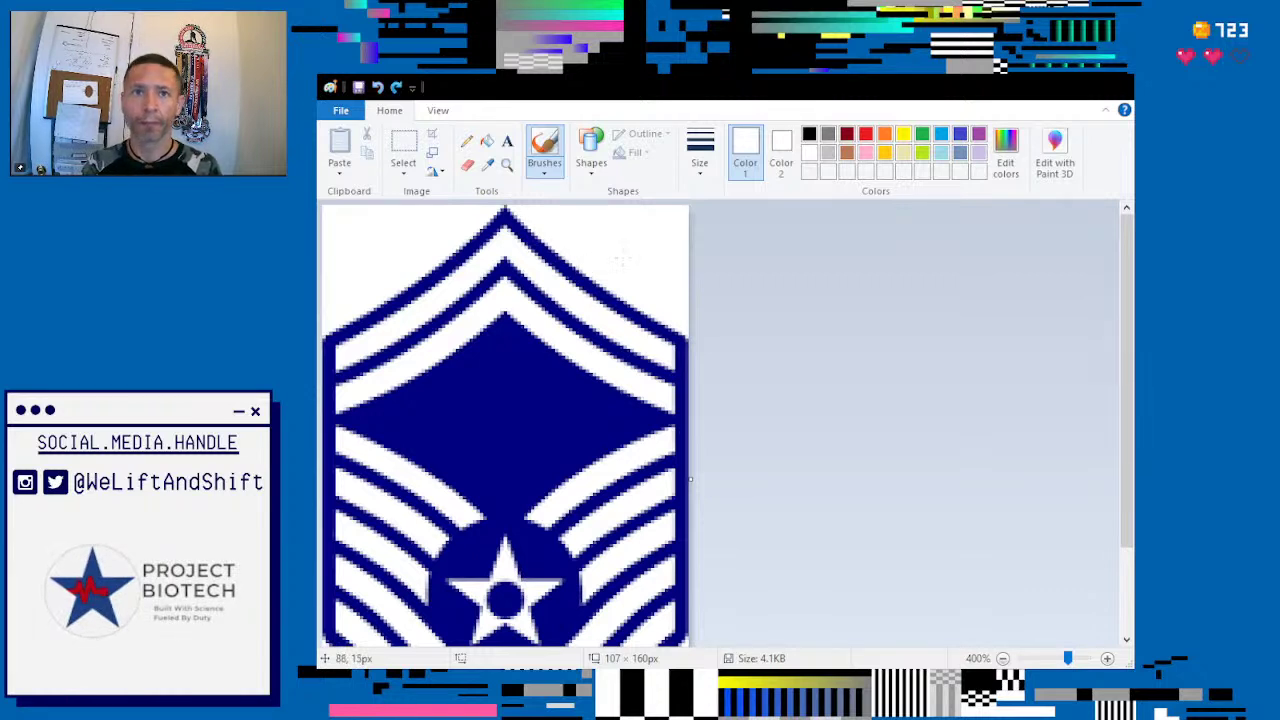
Step: Paint white over the insignia's right vertical border, from its upper corner down to near the lower corner
{"action": "left_click", "coordinate": [680, 340]}
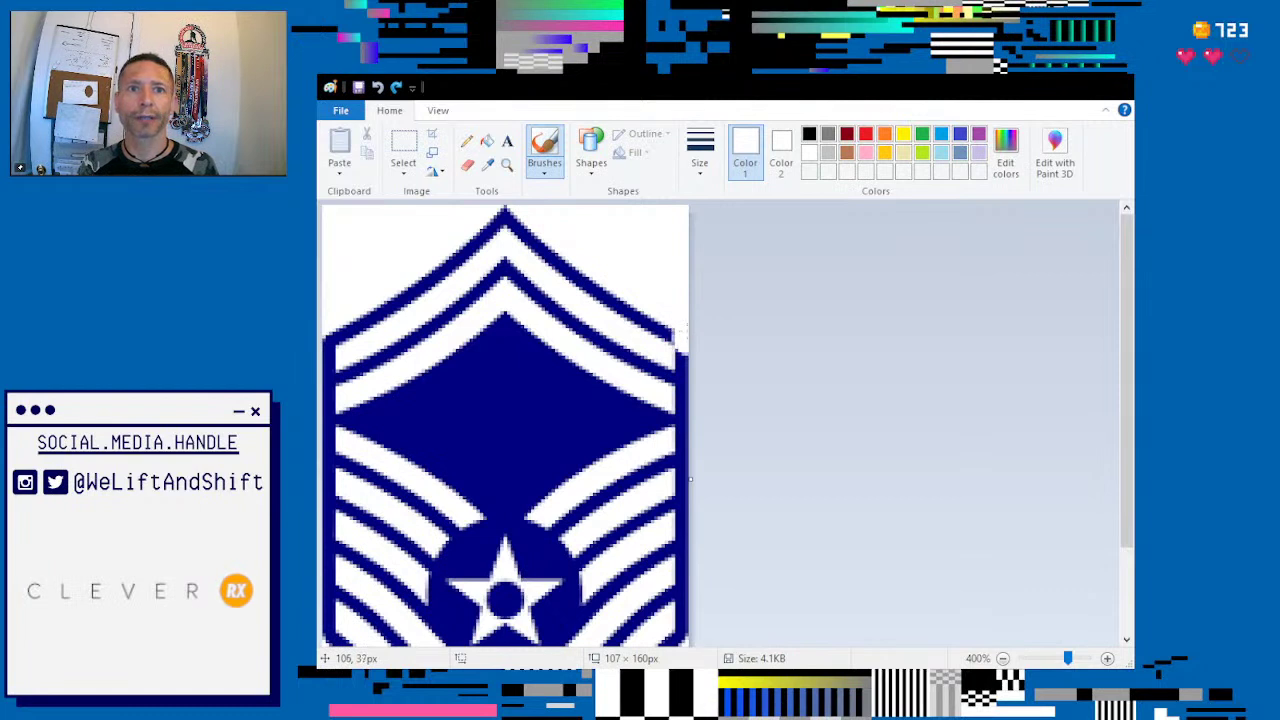
{"action": "left_click_drag", "start_coordinate": [686, 331], "coordinate": [683, 352]}
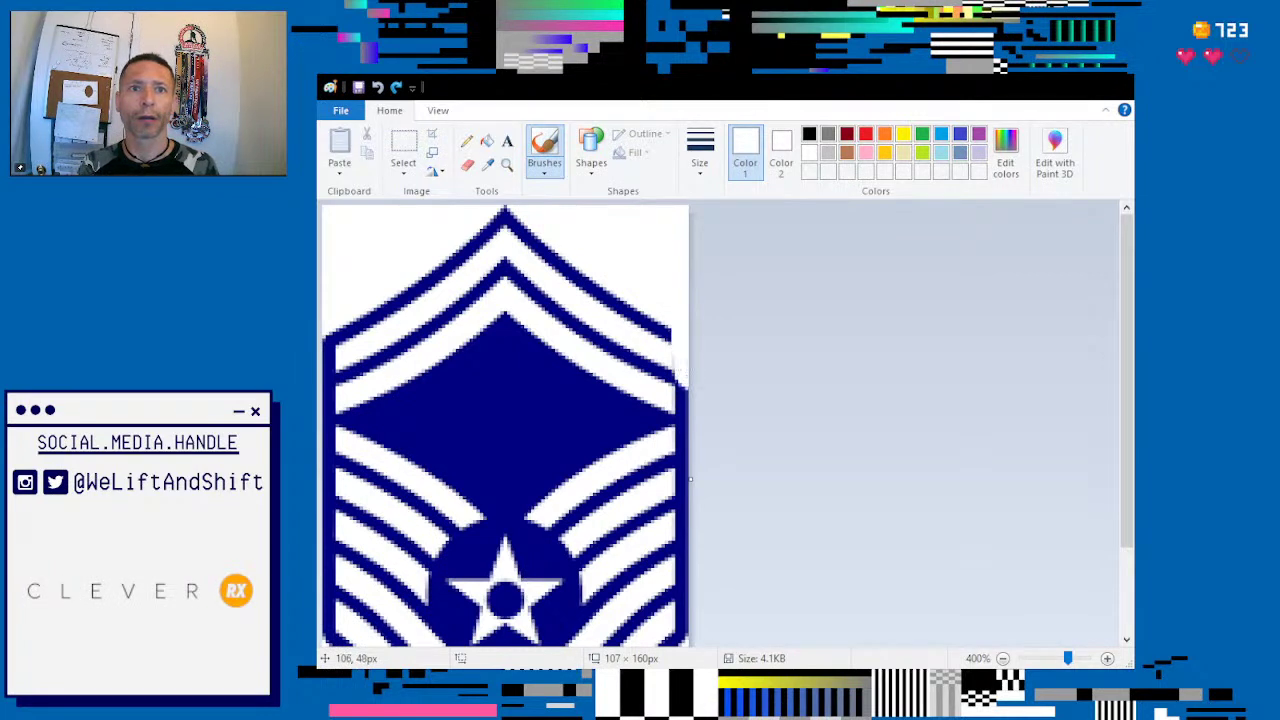
{"action": "left_click_drag", "start_coordinate": [684, 398], "coordinate": [684, 614]}
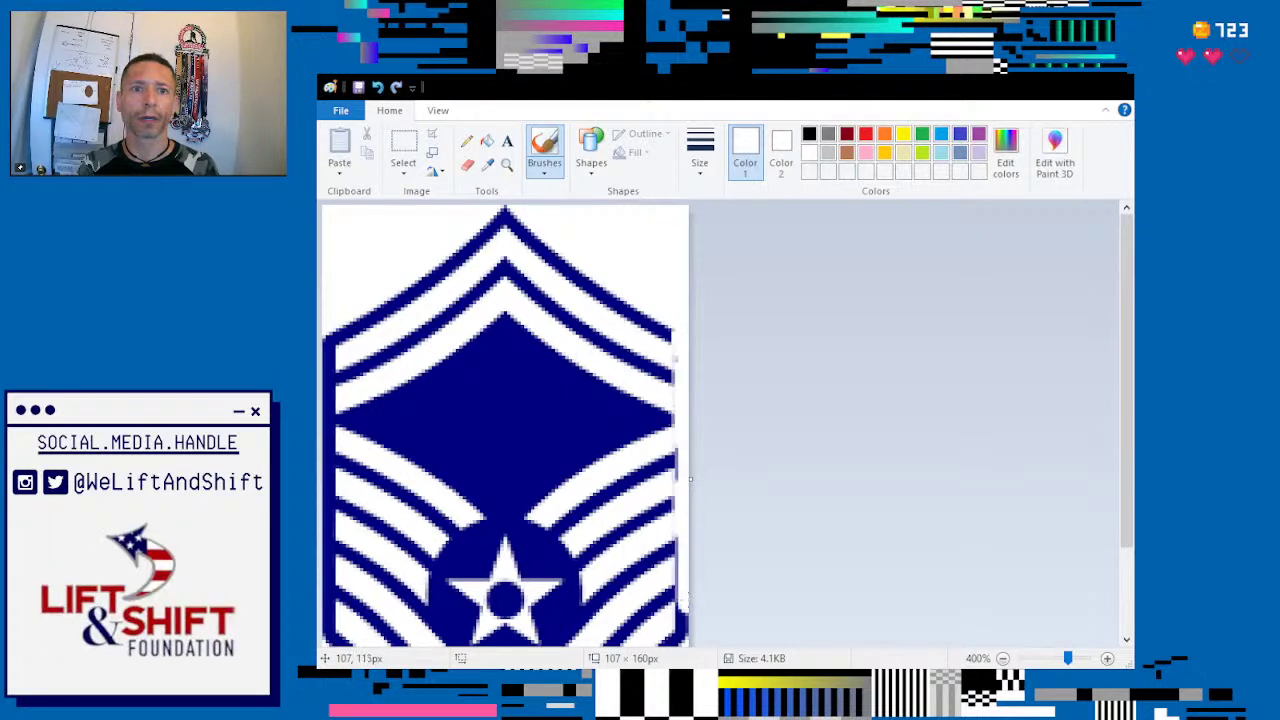
Step: Try to clean up the stripe ends along the right edge with different white brush strokes, undoing each unwanted one
{"action": "scroll", "coordinate": [690, 577], "scroll_direction": "down", "scroll_amount": 2}
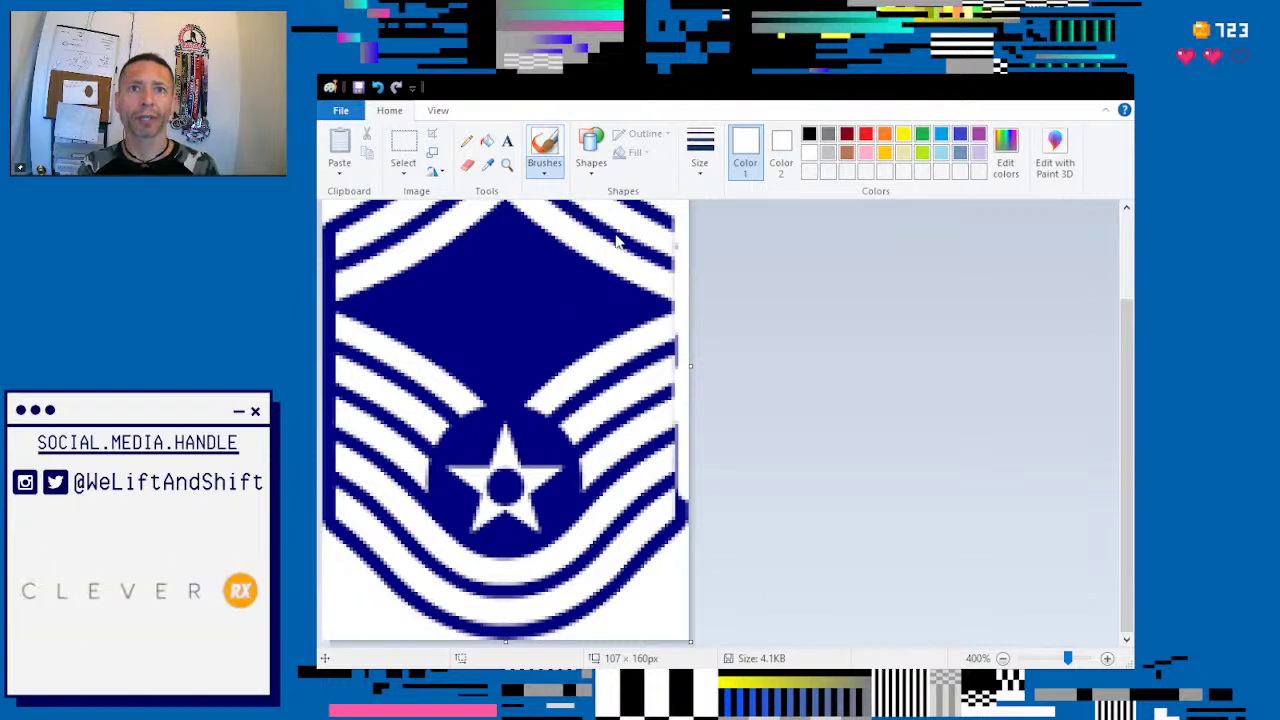
{"action": "left_click_drag", "start_coordinate": [614, 240], "coordinate": [620, 250]}
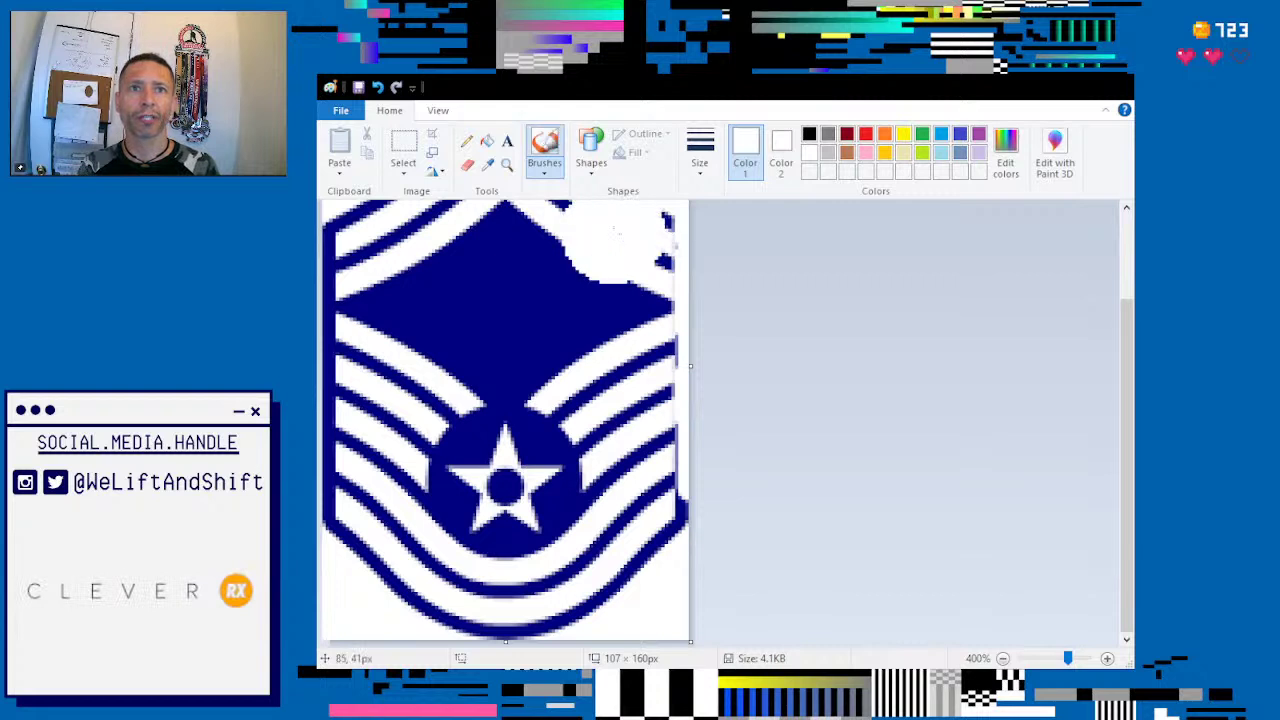
{"action": "key", "text": "ctrl+z"}
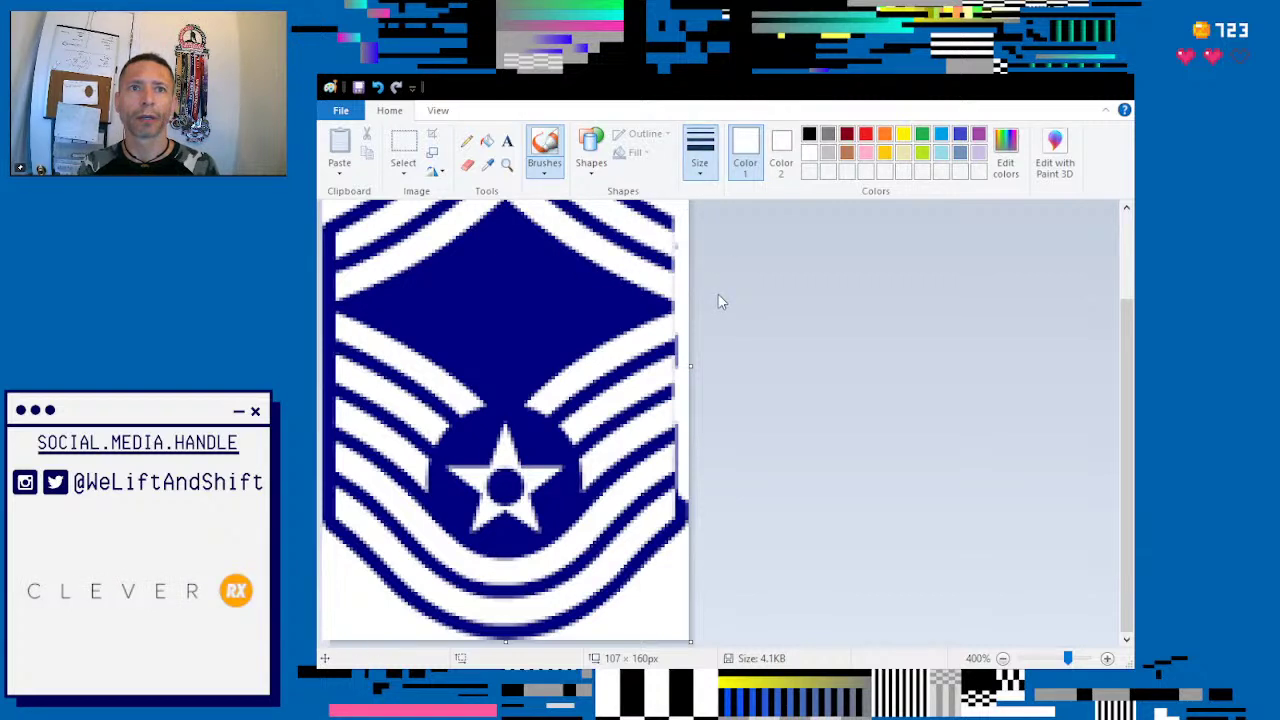
{"action": "left_click_drag", "start_coordinate": [645, 320], "coordinate": [655, 400]}
{"action": "key", "text": "ctrl+z"}
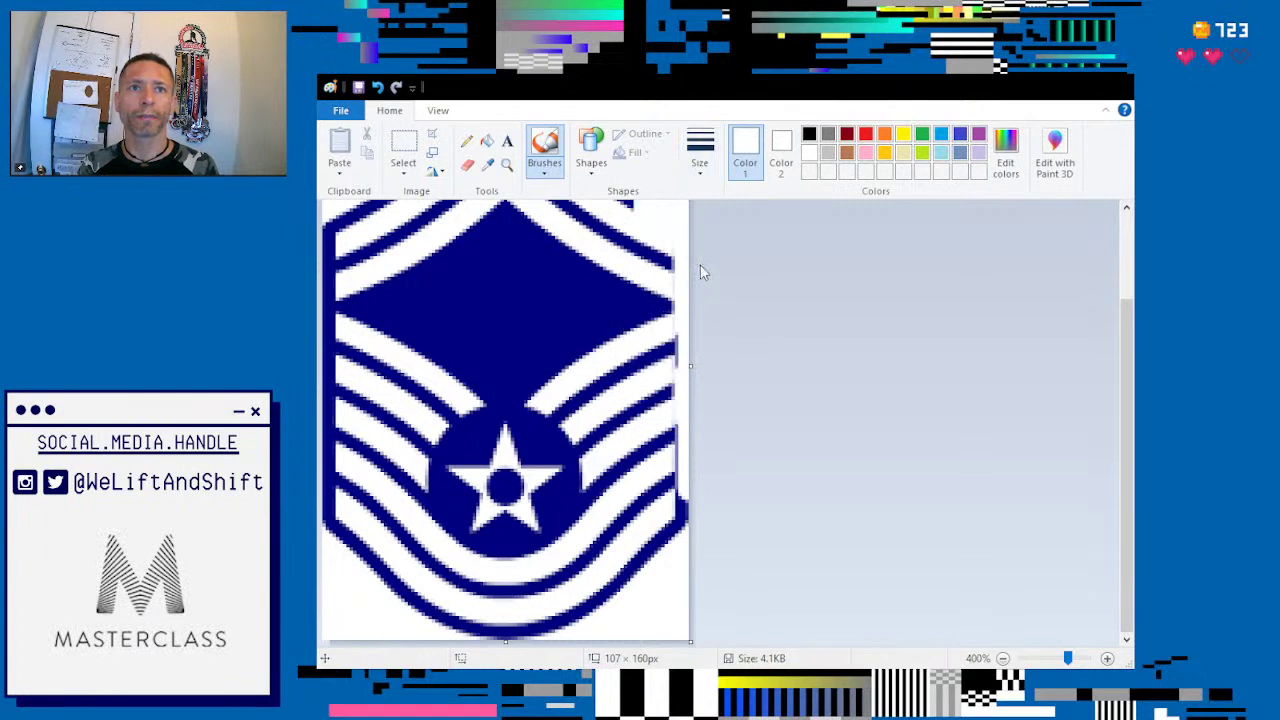
{"action": "left_click_drag", "start_coordinate": [660, 292], "coordinate": [640, 330]}
{"action": "key", "text": "ctrl+z"}
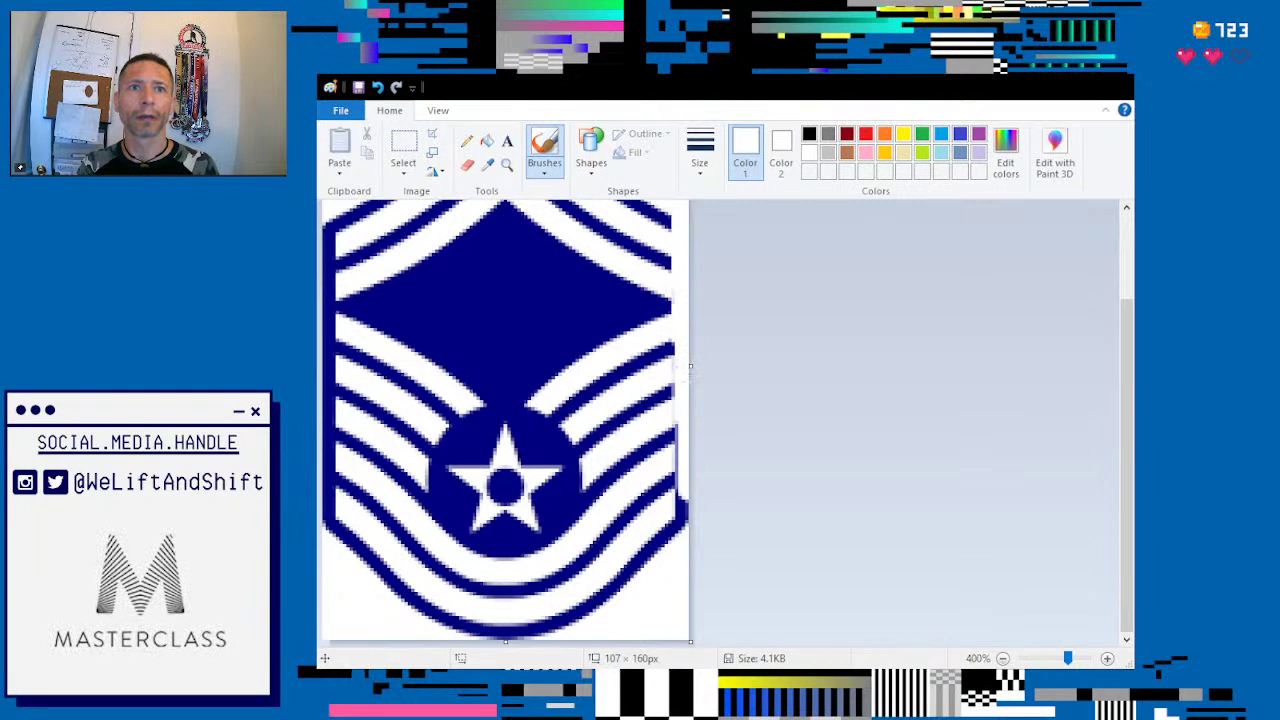
Step: Paint white over the remaining lower part of the right border and over the entire left vertical border
{"action": "left_click_drag", "start_coordinate": [680, 478], "coordinate": [684, 520]}
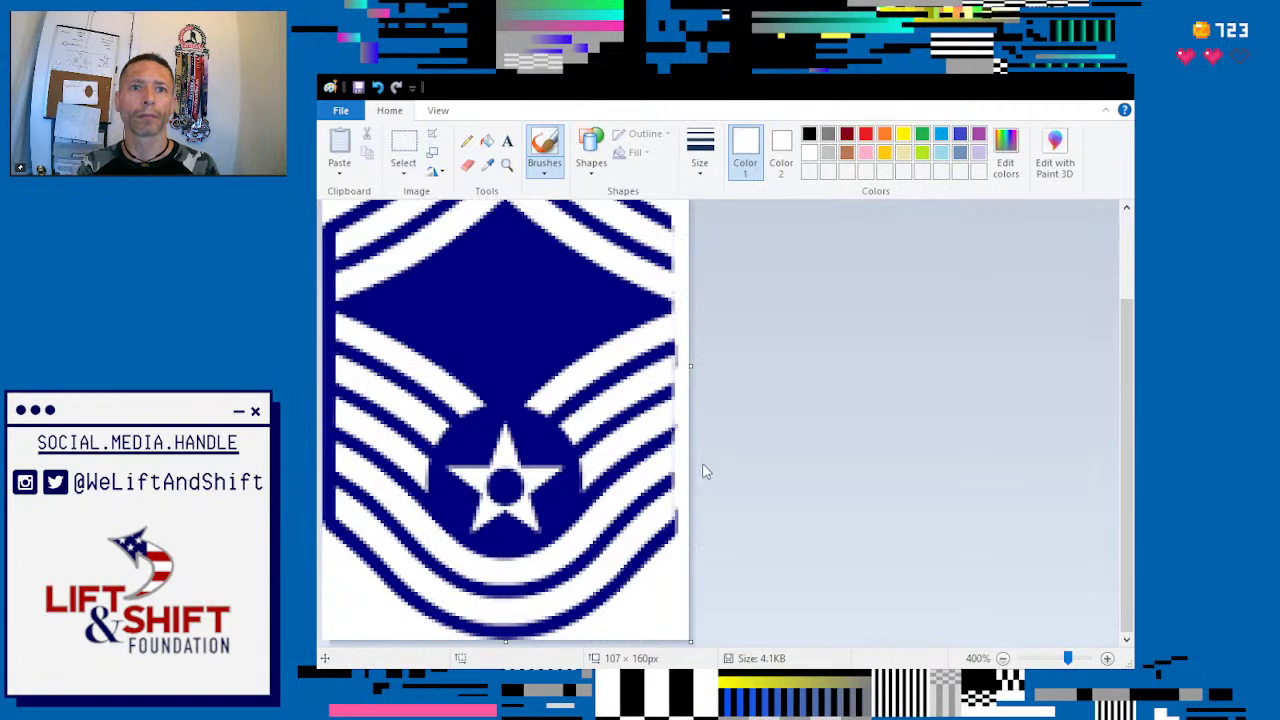
{"action": "scroll", "coordinate": [705, 470], "scroll_direction": "up", "scroll_amount": 3}
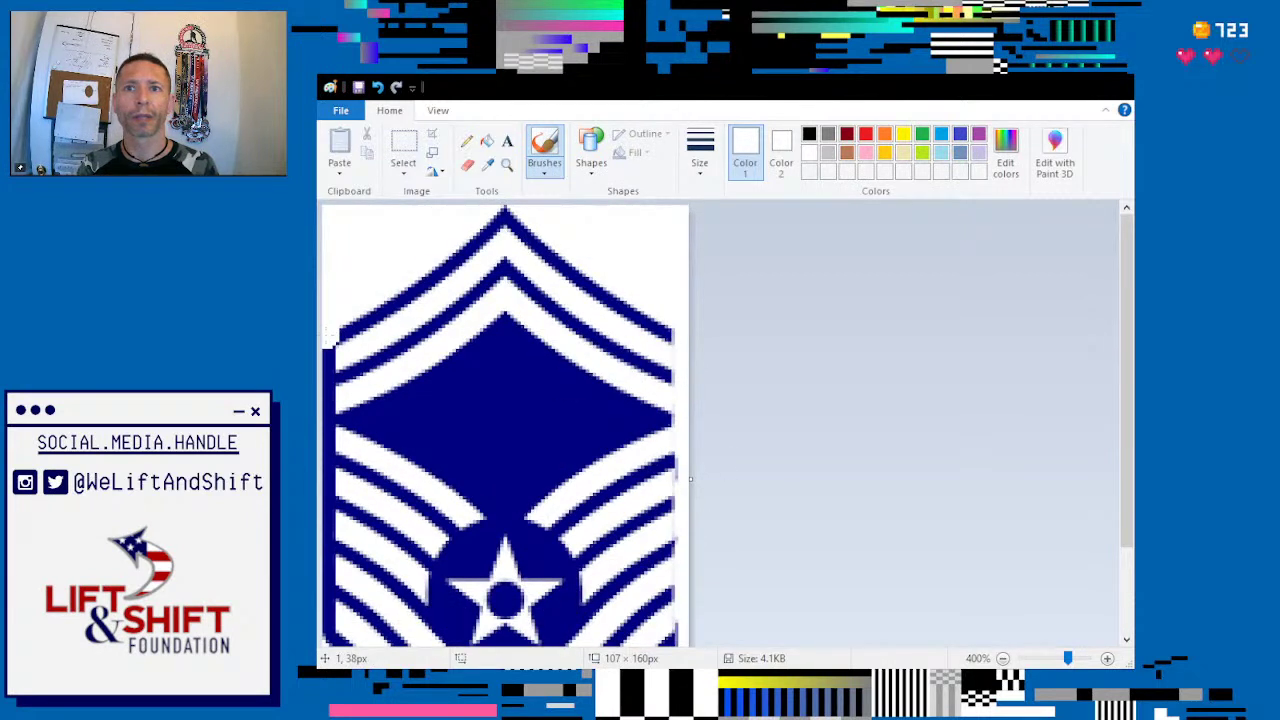
{"action": "left_click_drag", "start_coordinate": [322, 335], "coordinate": [322, 642]}
{"action": "scroll", "coordinate": [319, 457], "scroll_direction": "down", "scroll_amount": 2}
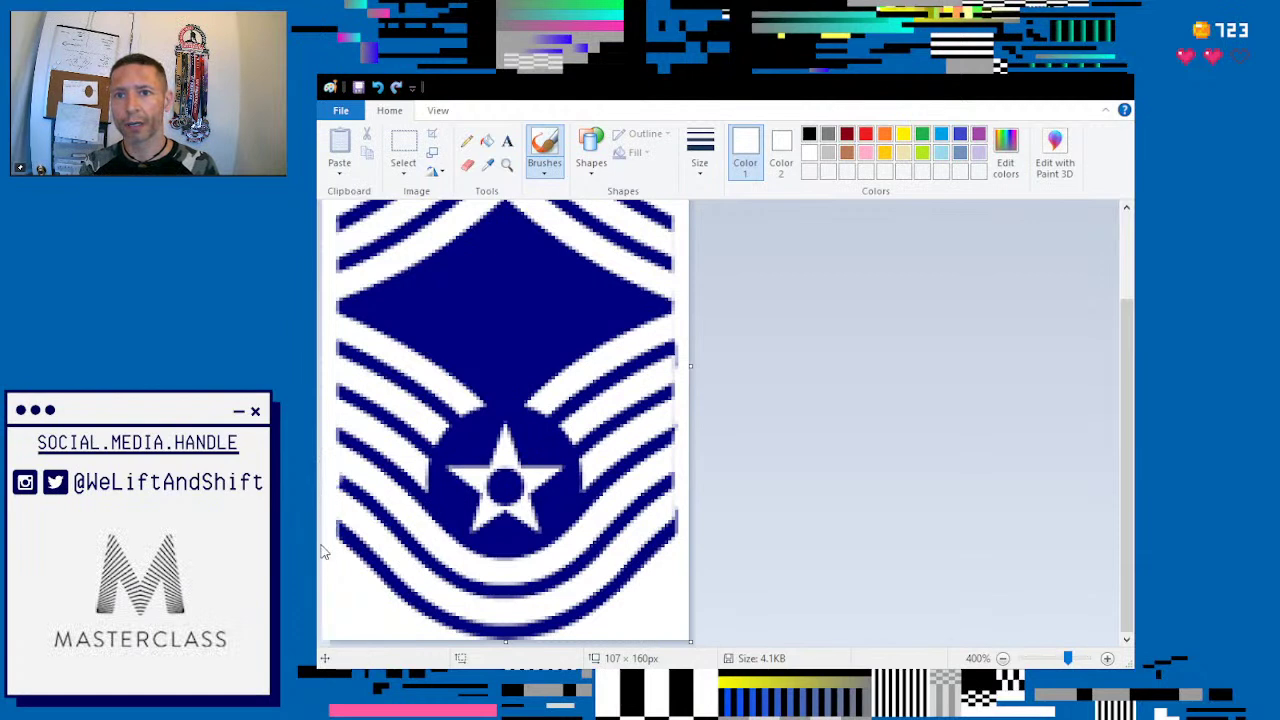
Step: Paint white over both arms of the outermost chevron line at the insignia's peak
{"action": "scroll", "coordinate": [364, 405], "scroll_direction": "up", "scroll_amount": 2}
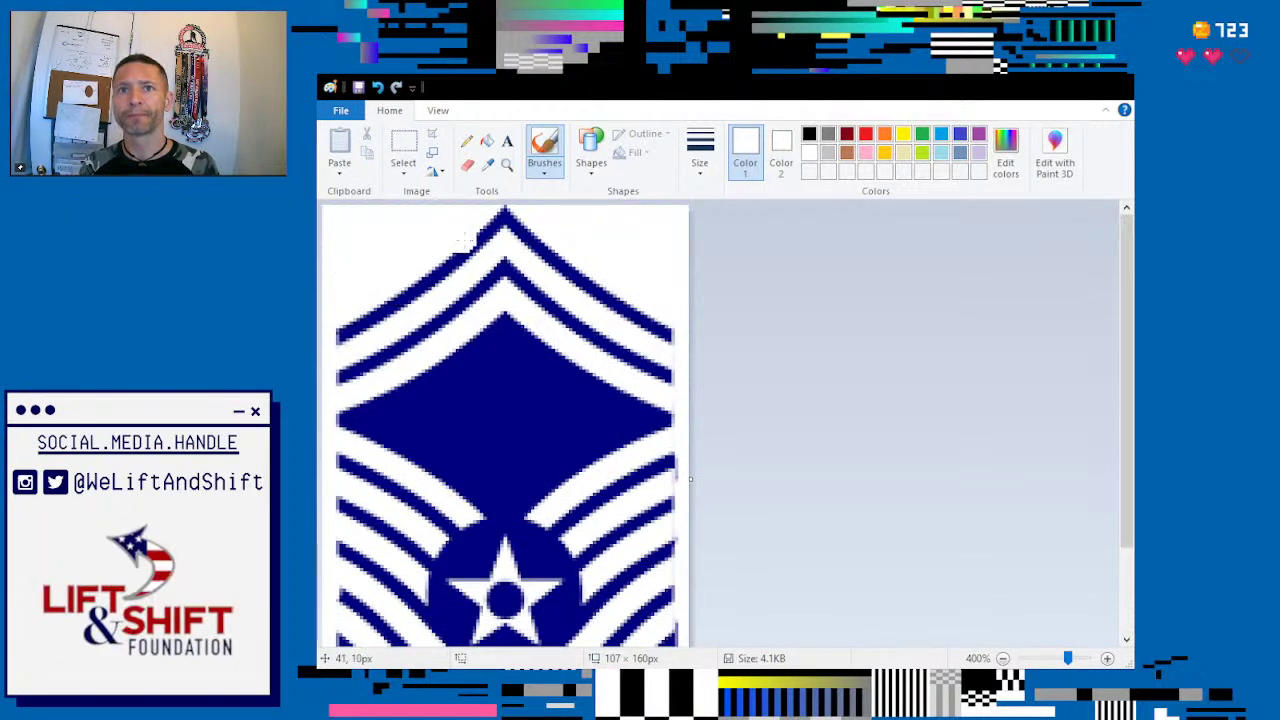
{"action": "mouse_move", "coordinate": [500, 217]}
{"action": "left_mouse_down"}
{"action": "mouse_move", "coordinate": [394, 316]}
{"action": "mouse_move", "coordinate": [342, 344]}
{"action": "left_mouse_up"}
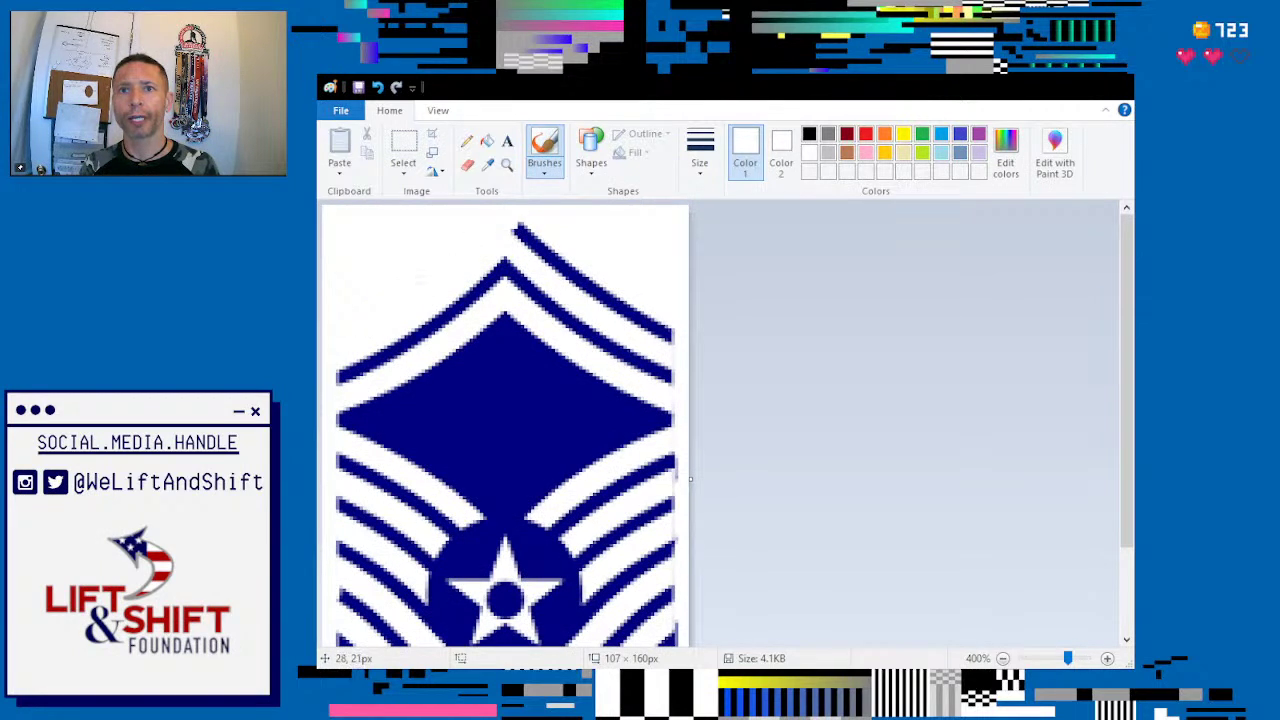
{"action": "mouse_move", "coordinate": [512, 224]}
{"action": "left_mouse_down"}
{"action": "mouse_move", "coordinate": [540, 258]}
{"action": "mouse_move", "coordinate": [645, 313]}
{"action": "left_mouse_up"}
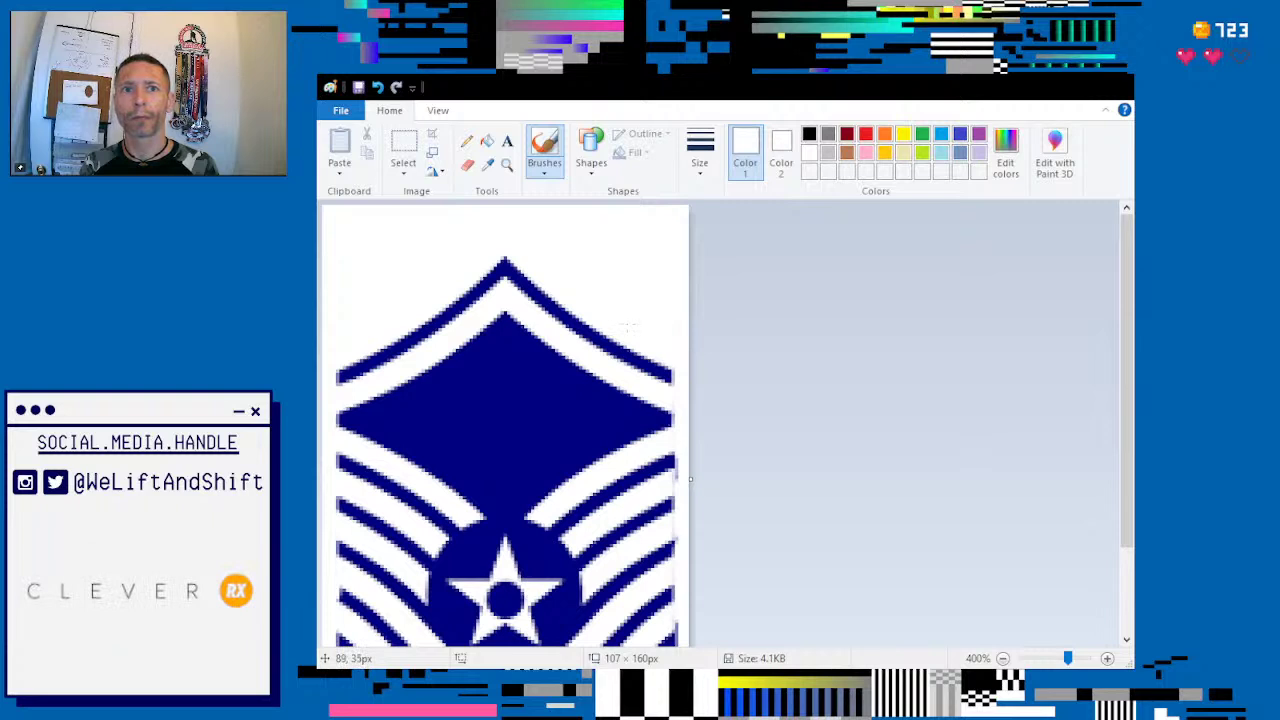
Step: Paint white over the lowest curved line beneath the star and whiten the middle of the star's centre circle
{"action": "scroll", "coordinate": [647, 327], "scroll_direction": "down", "scroll_amount": 2}
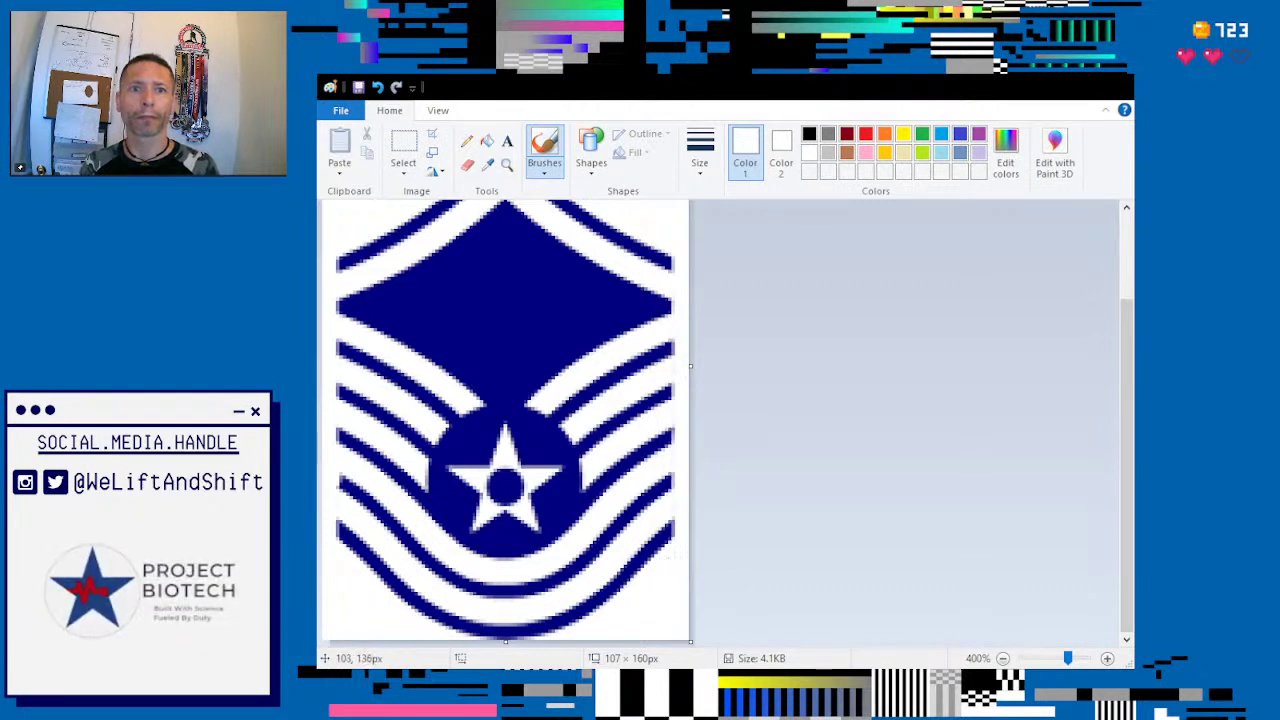
{"action": "mouse_move", "coordinate": [677, 526]}
{"action": "left_mouse_down"}
{"action": "mouse_move", "coordinate": [639, 577]}
{"action": "mouse_move", "coordinate": [680, 508]}
{"action": "mouse_move", "coordinate": [598, 605]}
{"action": "mouse_move", "coordinate": [551, 621]}
{"action": "mouse_move", "coordinate": [602, 587]}
{"action": "mouse_move", "coordinate": [534, 628]}
{"action": "mouse_move", "coordinate": [453, 631]}
{"action": "mouse_move", "coordinate": [390, 595]}
{"action": "mouse_move", "coordinate": [338, 531]}
{"action": "left_mouse_up"}
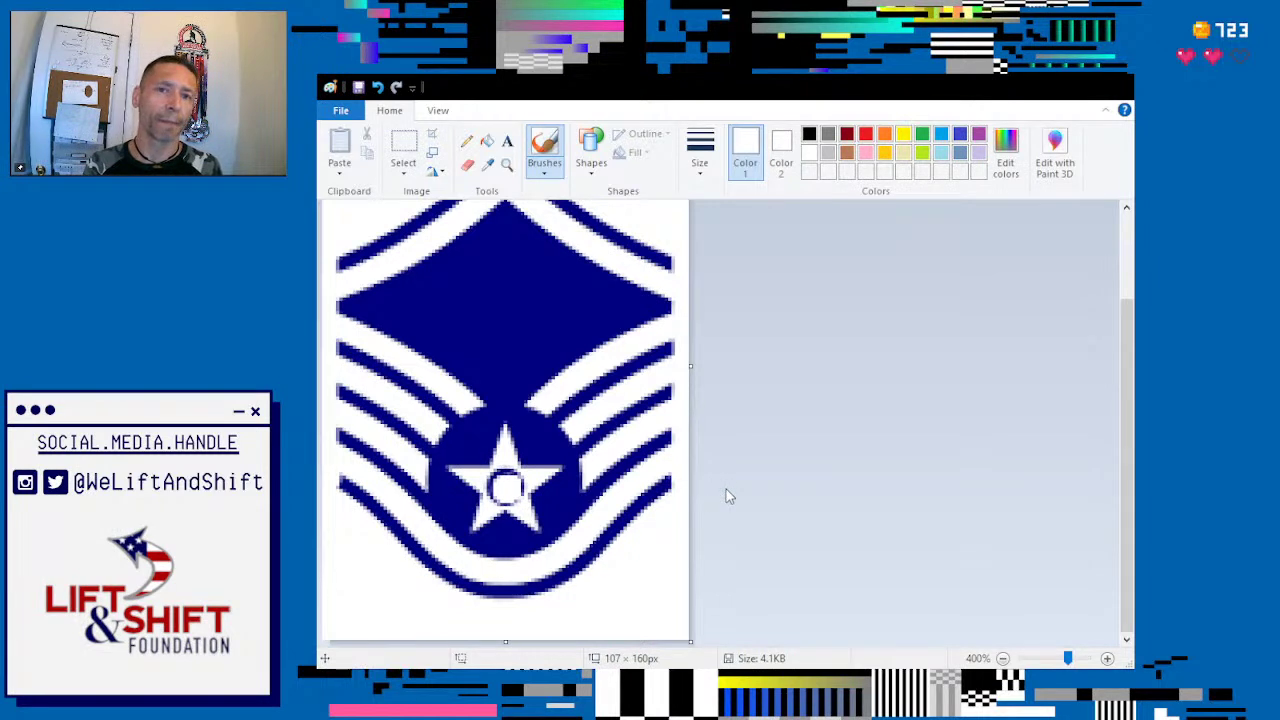
{"action": "scroll", "coordinate": [726, 489], "scroll_direction": "up", "scroll_amount": 2}
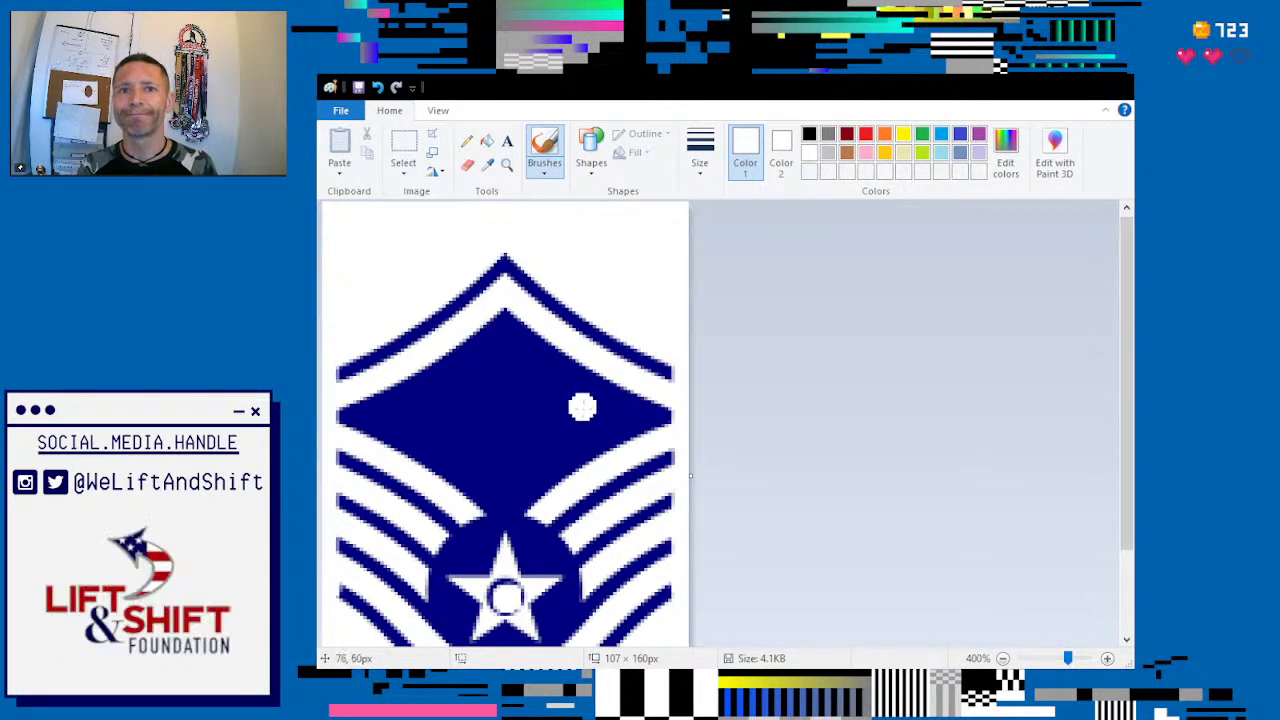
Step: Try drawing a thick white outlined five-point star of about 35 × 38 px over the lower part of the insignia's star
{"action": "scroll", "coordinate": [510, 338], "scroll_direction": "down", "scroll_amount": 2}
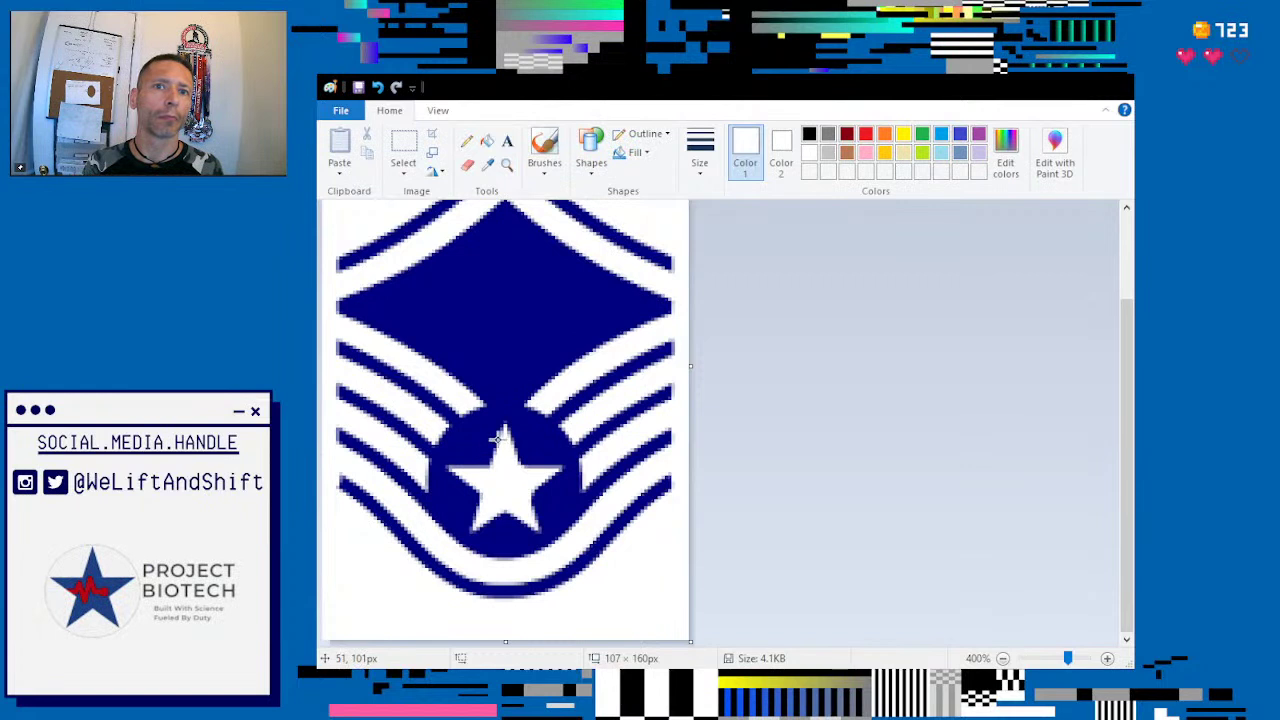
{"action": "left_click_drag", "start_coordinate": [450, 460], "coordinate": [569, 594]}
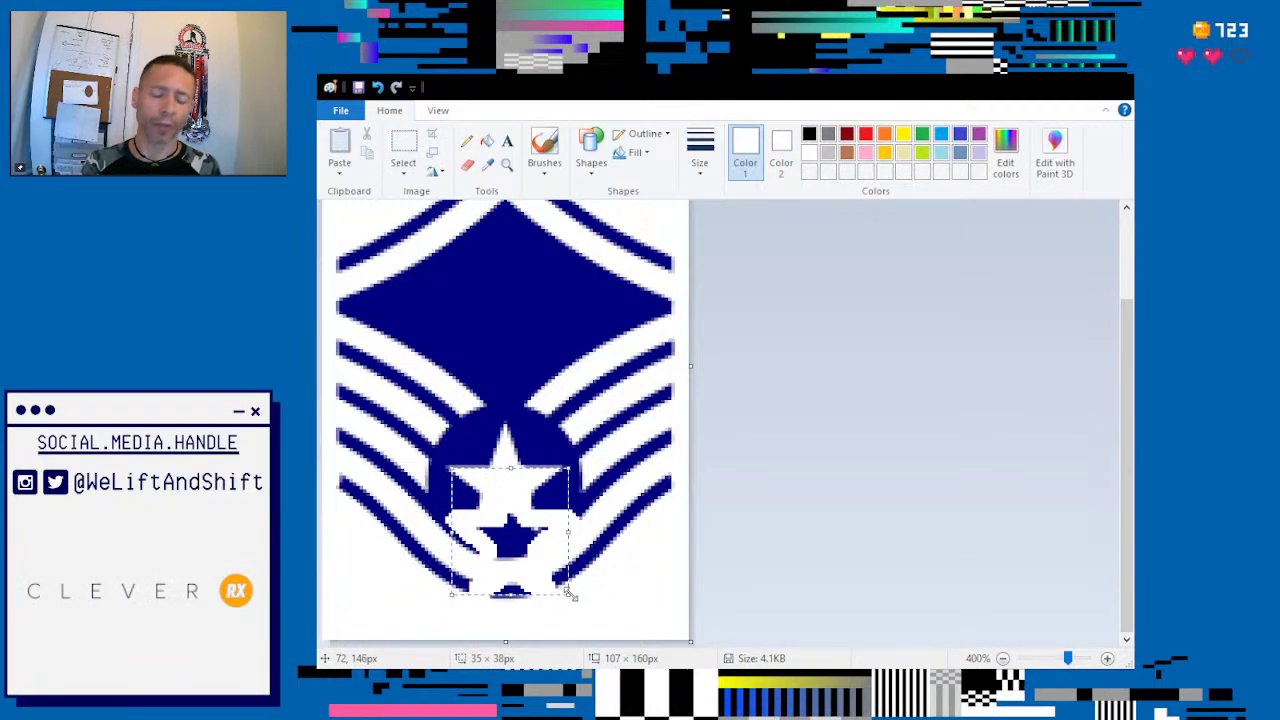
{"action": "key", "text": "ctrl+z"}
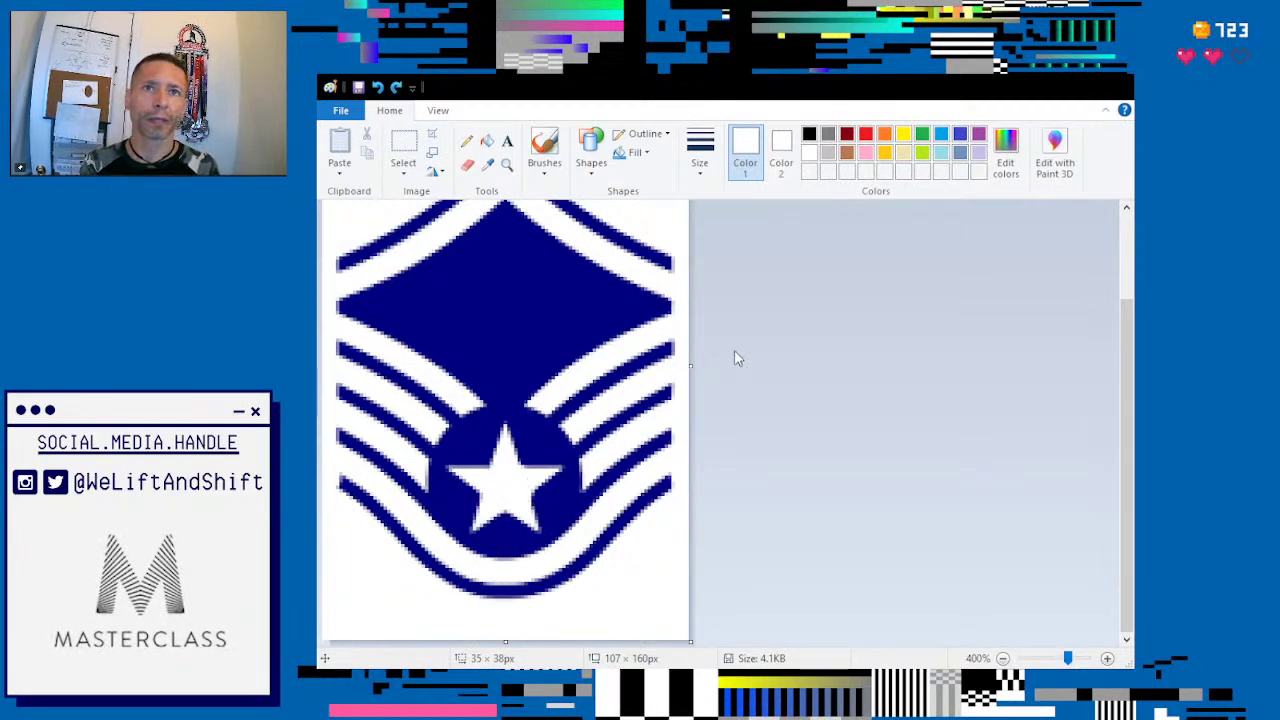
Step: Check the whole cleaned-up insignia image, save it and close the file
{"action": "scroll", "coordinate": [600, 362], "scroll_direction": "up", "scroll_amount": 1}
{"action": "scroll", "coordinate": [600, 362], "scroll_direction": "down", "scroll_amount": 1}
{"action": "scroll", "coordinate": [600, 362], "scroll_direction": "up", "scroll_amount": 1}
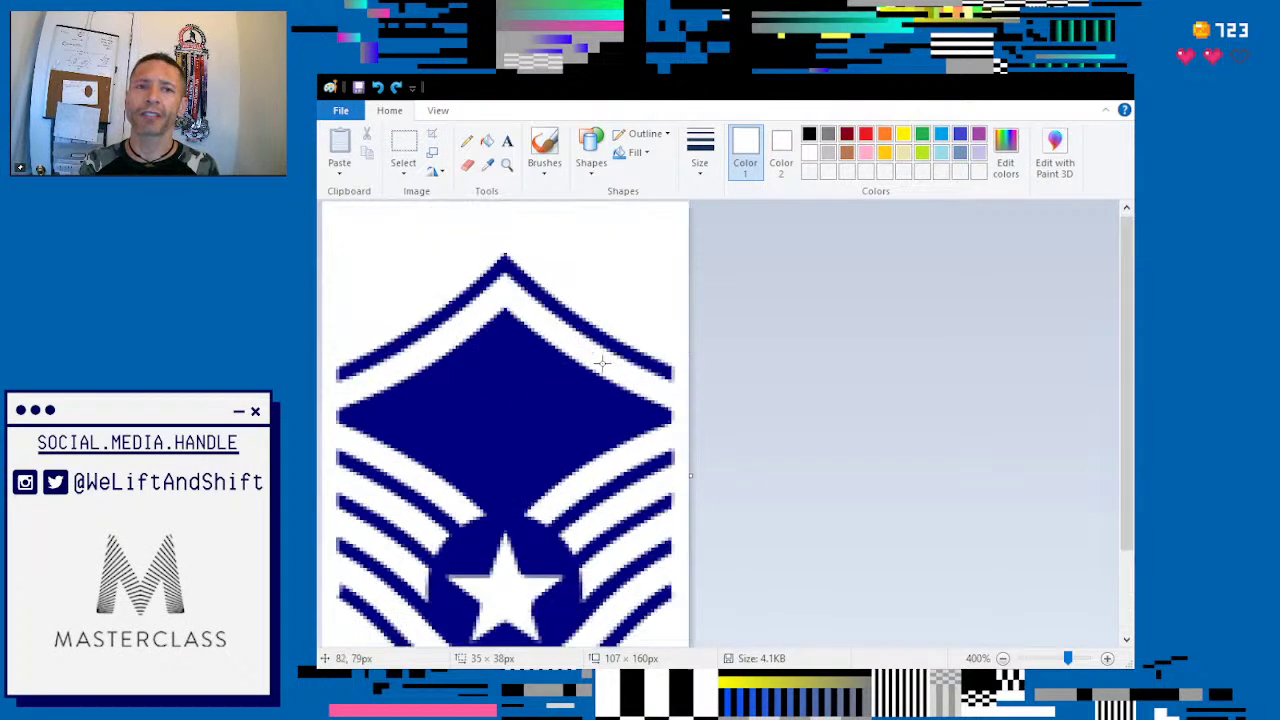
{"action": "scroll", "coordinate": [600, 362], "scroll_direction": "down", "scroll_amount": 1}
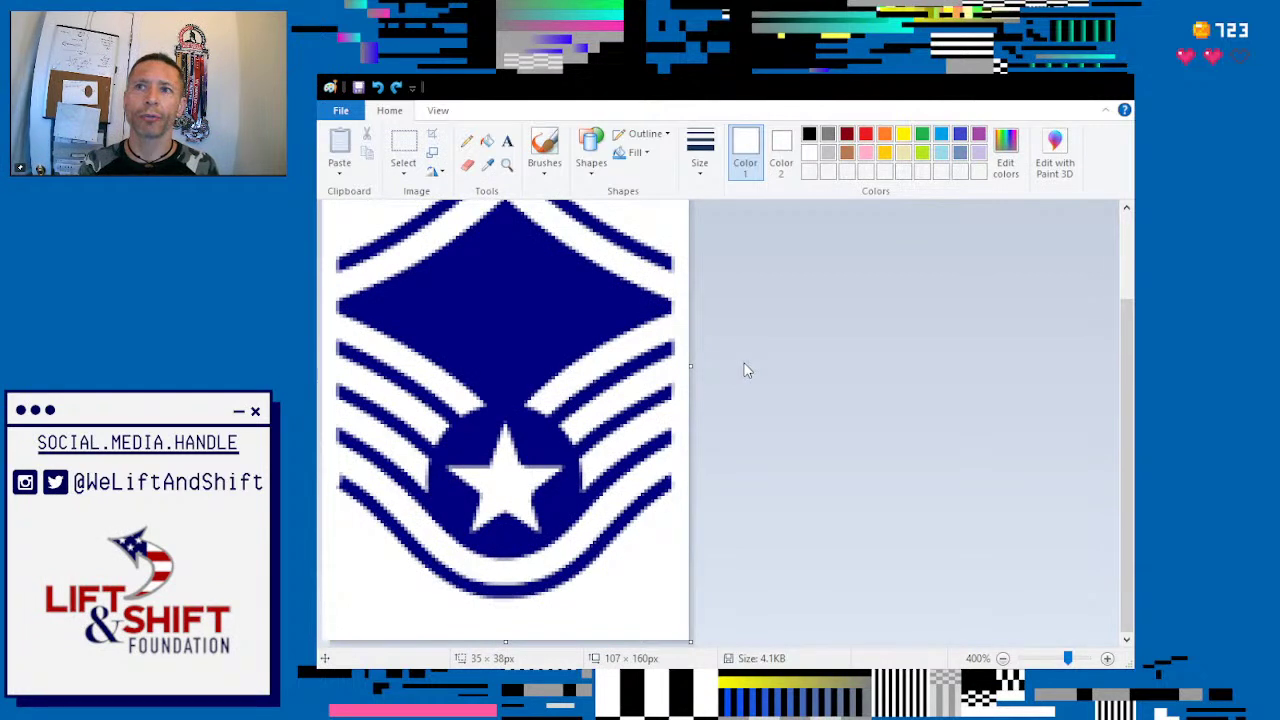
{"action": "scroll", "coordinate": [745, 370], "scroll_direction": "up", "scroll_amount": 1}
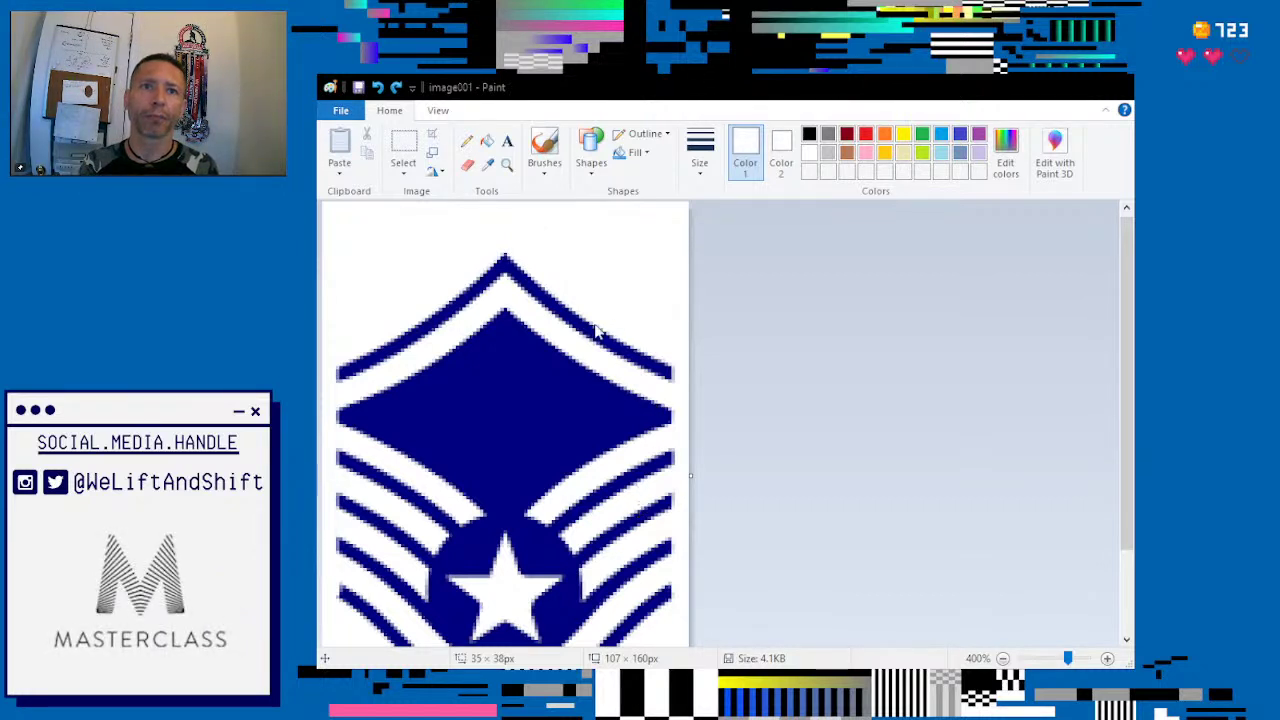
{"action": "key", "text": "ctrl+s"}
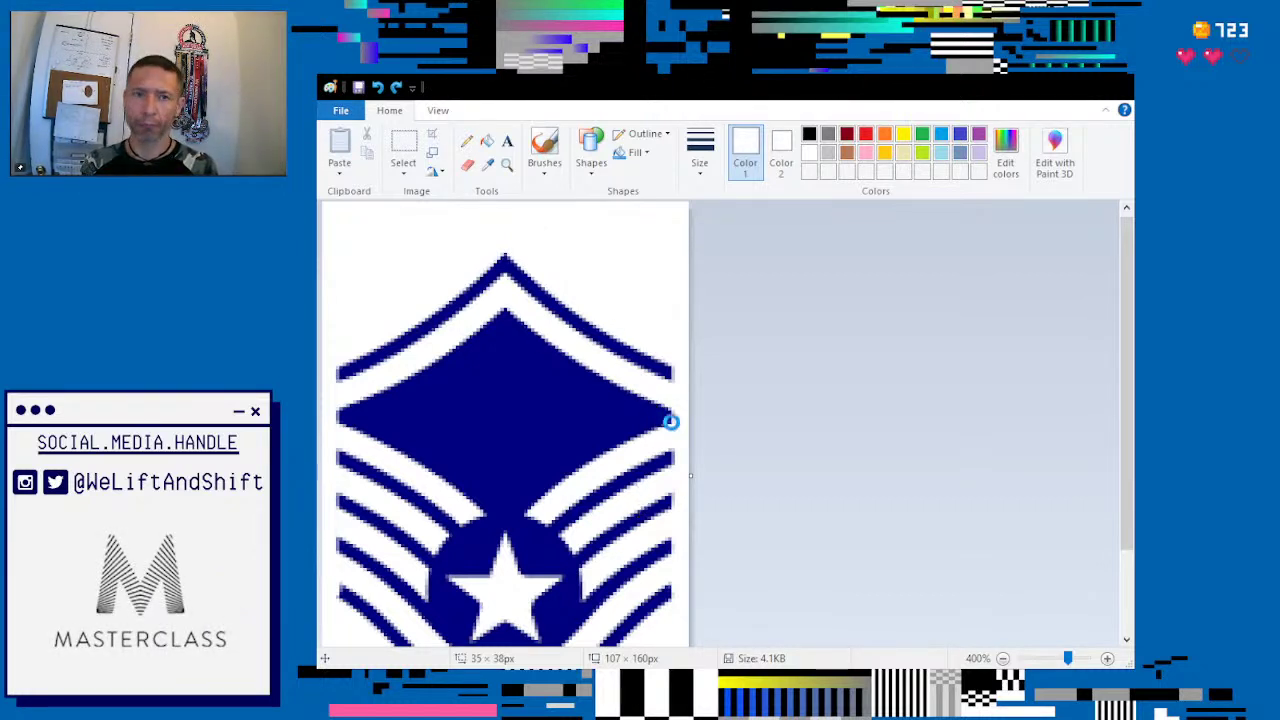
{"action": "left_click", "coordinate": [1113, 92]}
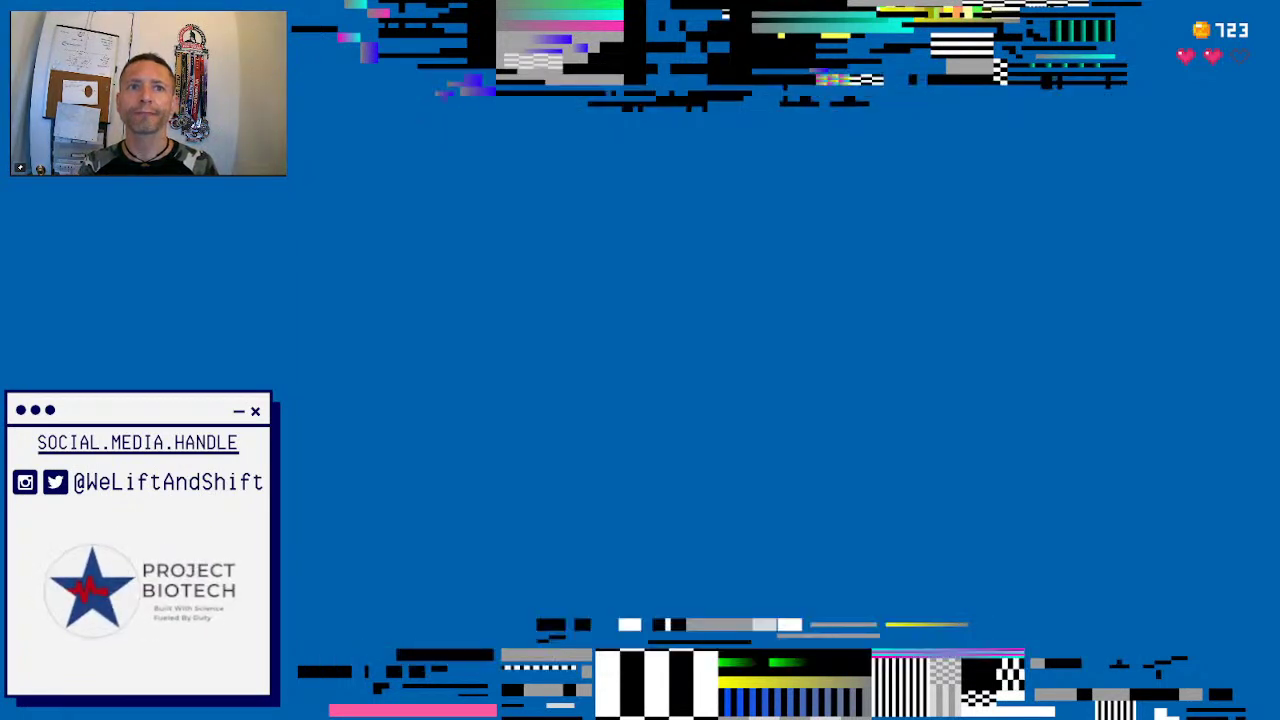
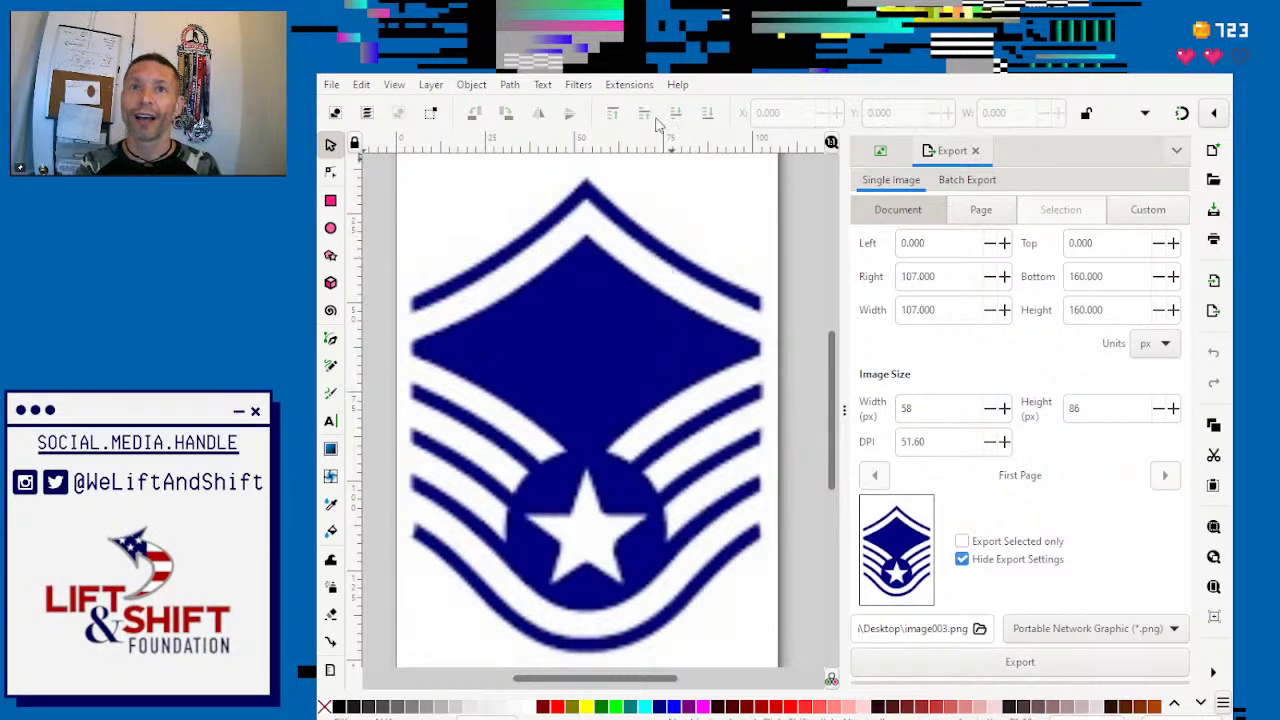
Step: Switch to Inkscape, open Trace Bitmap and select the insignia image as the trace source
{"action": "left_click", "coordinate": [509, 87]}
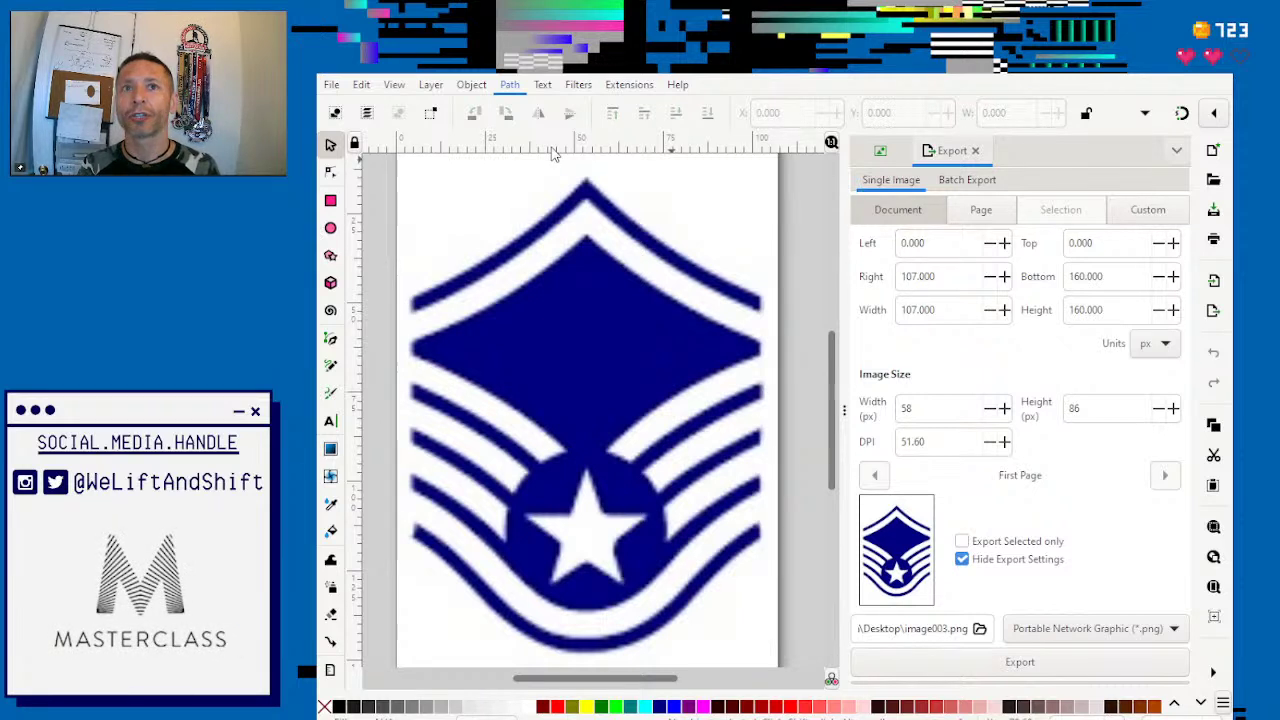
{"action": "key", "text": "shift+alt+b"}
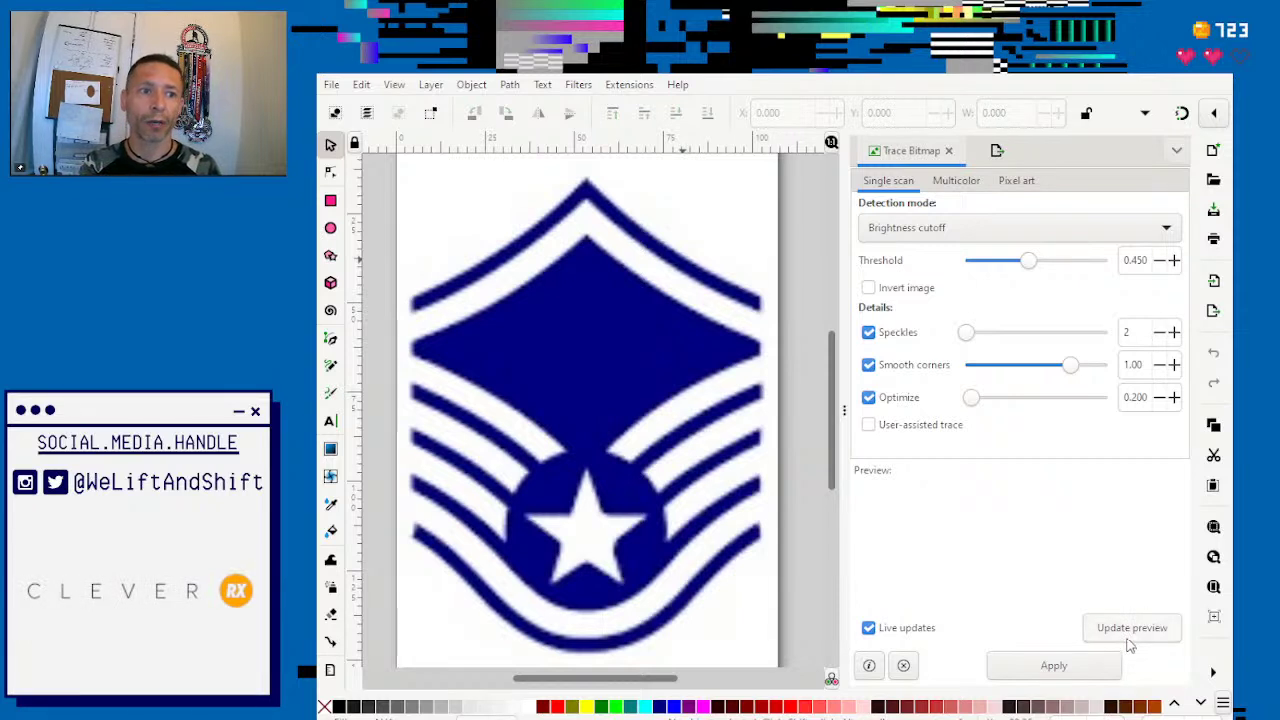
{"action": "left_click", "coordinate": [566, 393]}
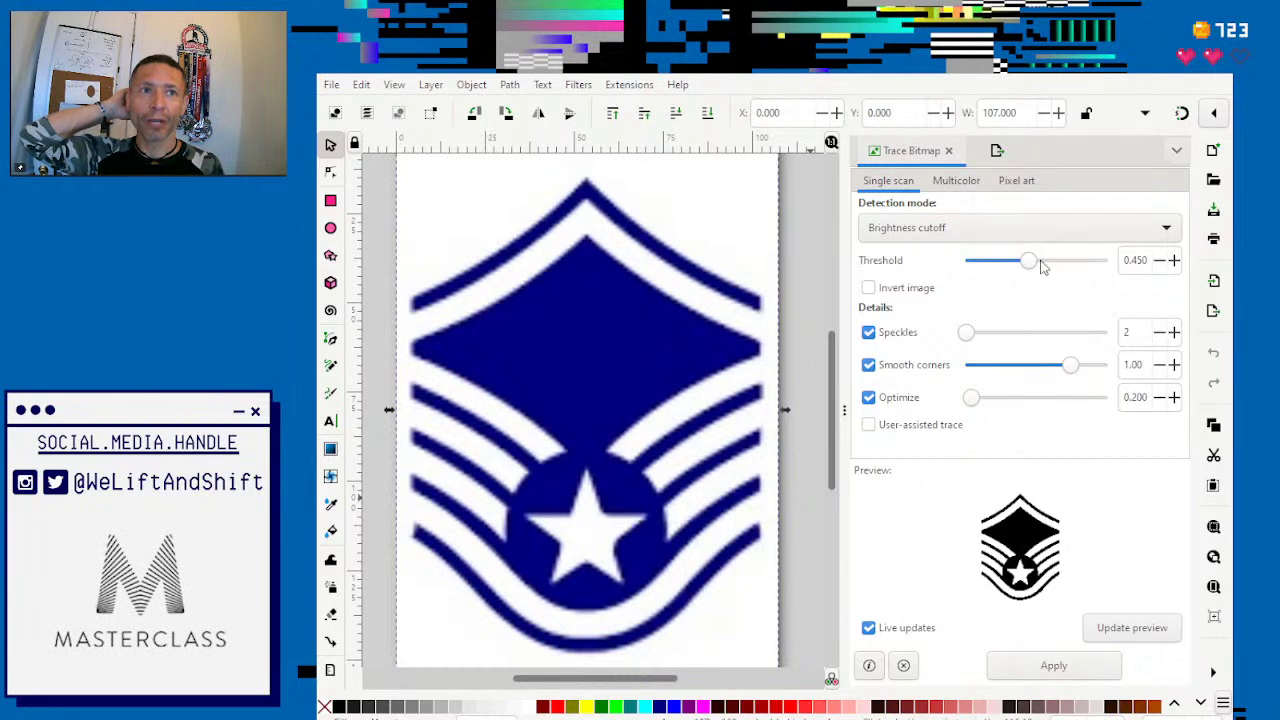
Step: Test the brightness cutoff threshold at 1.000 and at about 0.426, and set it to 0.450
{"action": "mouse_move", "coordinate": [1031, 268]}
{"action": "left_mouse_down"}
{"action": "mouse_move", "coordinate": [966, 270]}
{"action": "mouse_move", "coordinate": [1111, 280]}
{"action": "left_mouse_up"}
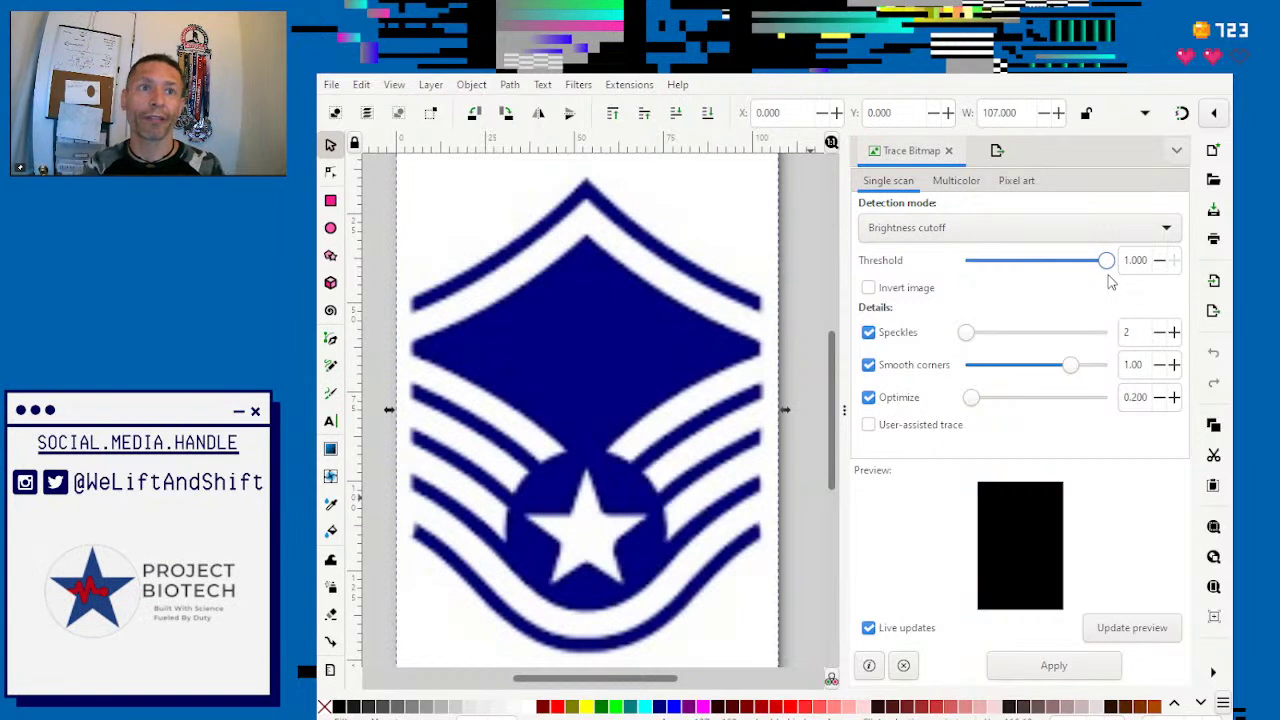
{"action": "mouse_move", "coordinate": [1108, 283]}
{"action": "left_mouse_down"}
{"action": "mouse_move", "coordinate": [963, 294]}
{"action": "mouse_move", "coordinate": [1027, 293]}
{"action": "left_mouse_up"}
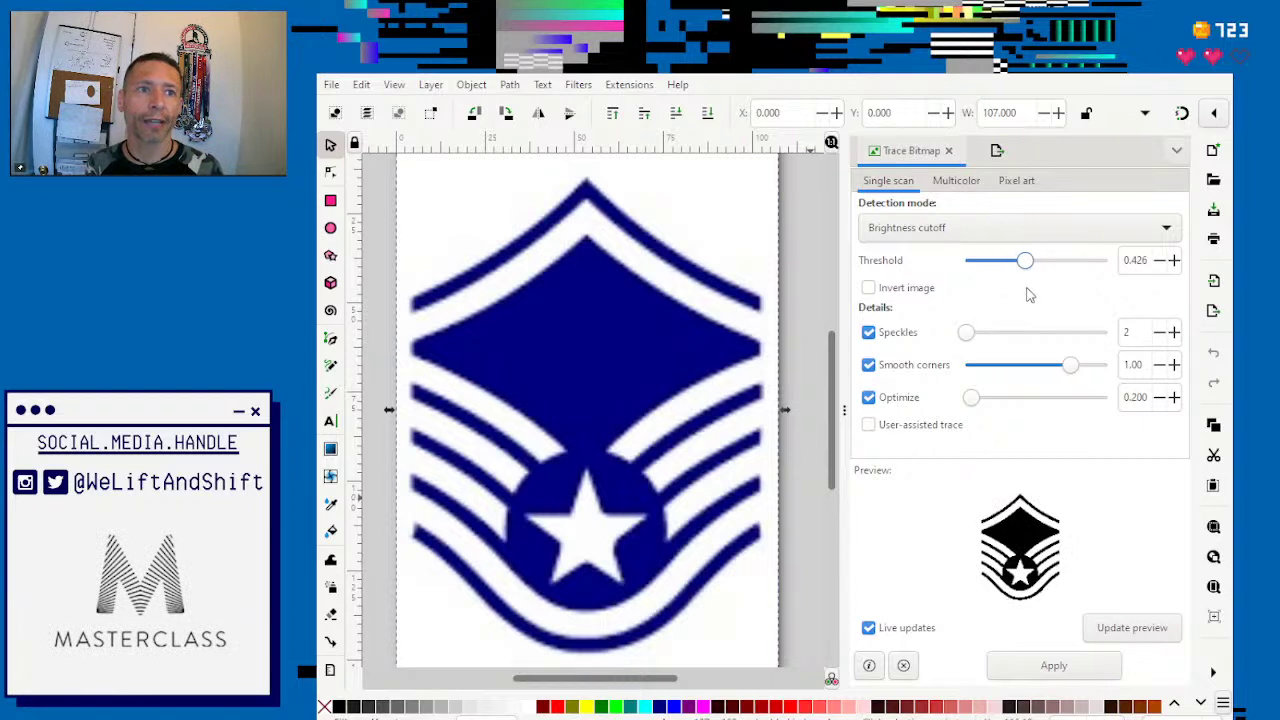
{"action": "left_click", "coordinate": [1137, 260]}
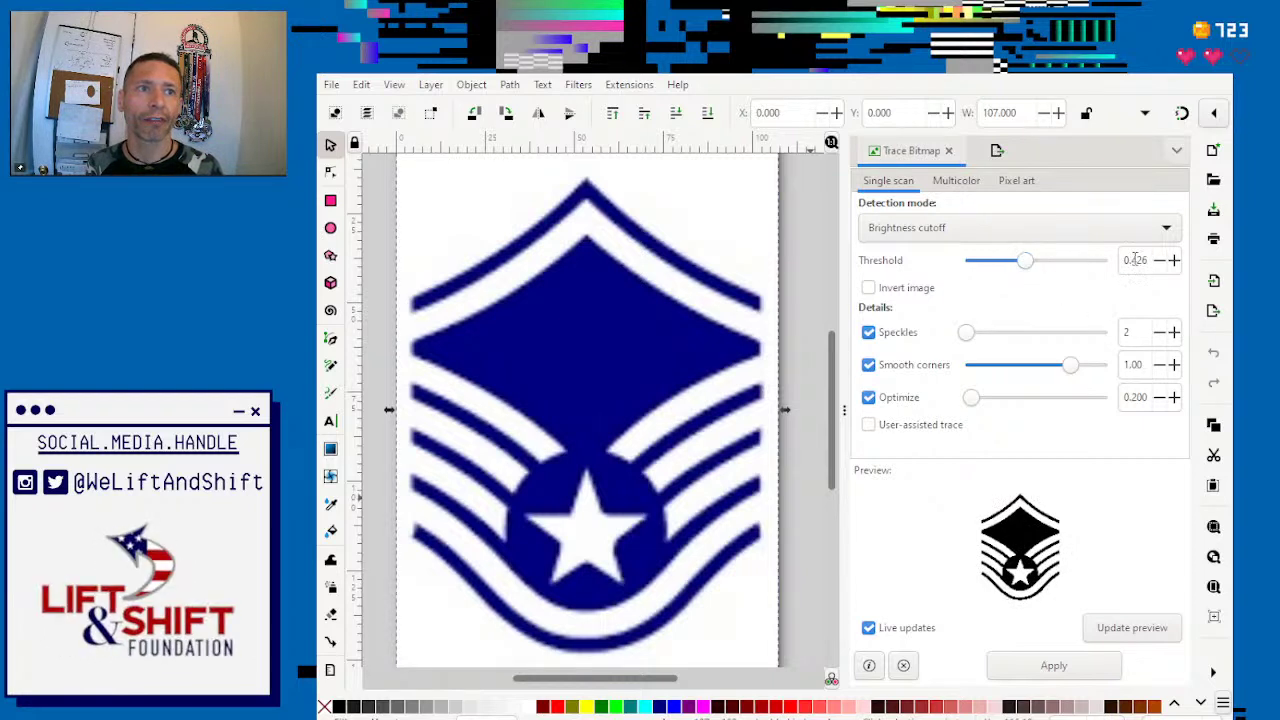
{"action": "key", "text": "BackSpace"}
{"action": "key", "text": "BackSpace"}
{"action": "type", "text": "50"}
{"action": "key", "text": "Return"}
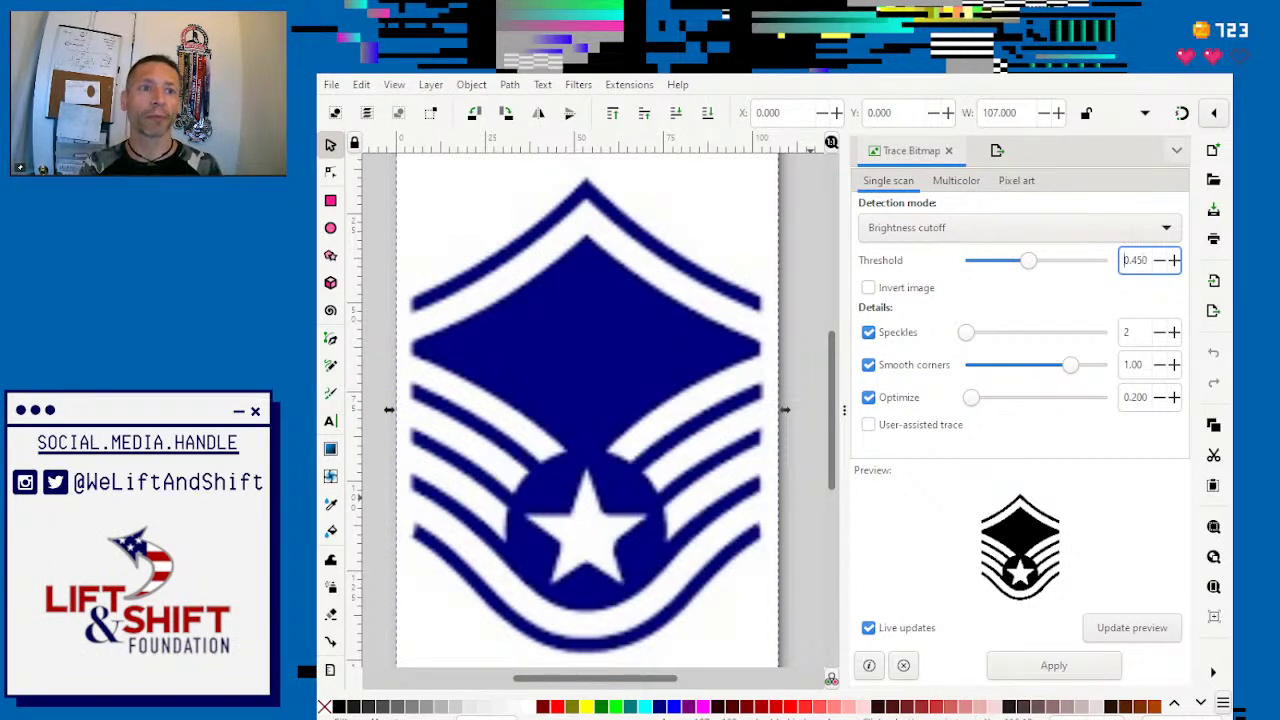
Step: Apply the single-scan brightness cutoff trace to the insignia image and select the traced path
{"action": "left_click", "coordinate": [1055, 668]}
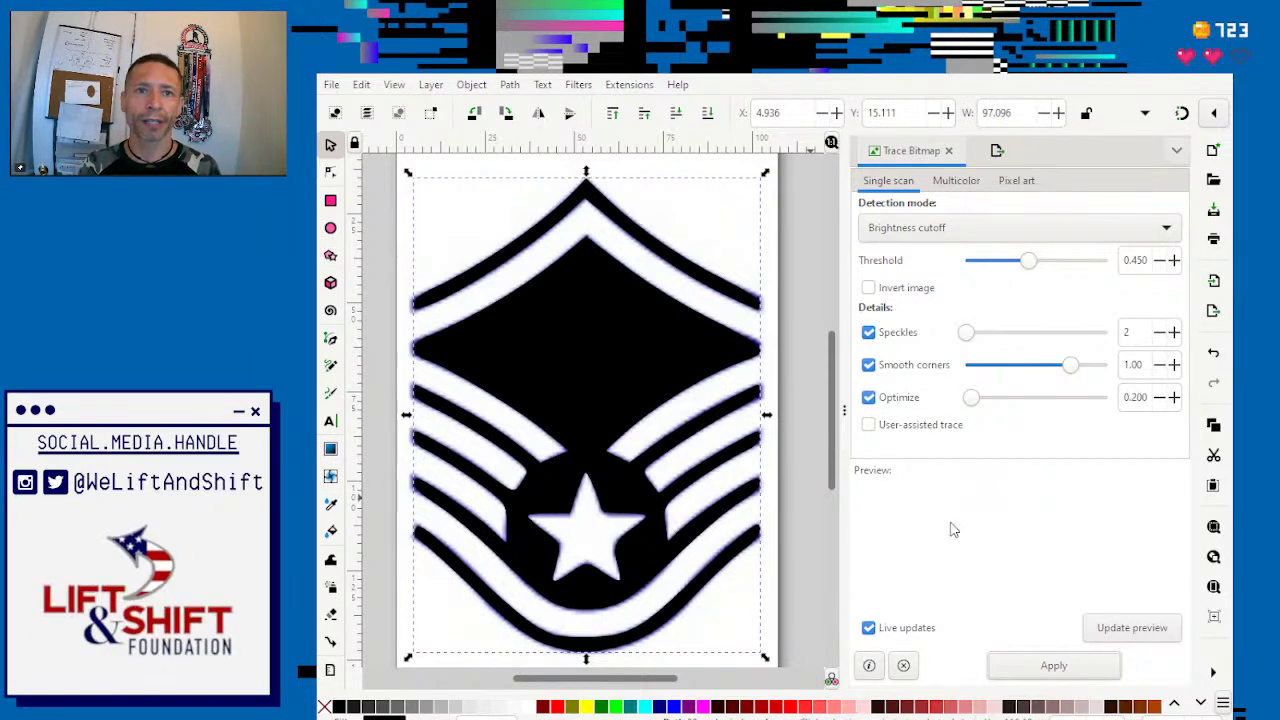
{"action": "left_click", "coordinate": [577, 332]}
{"action": "left_click", "coordinate": [579, 338]}
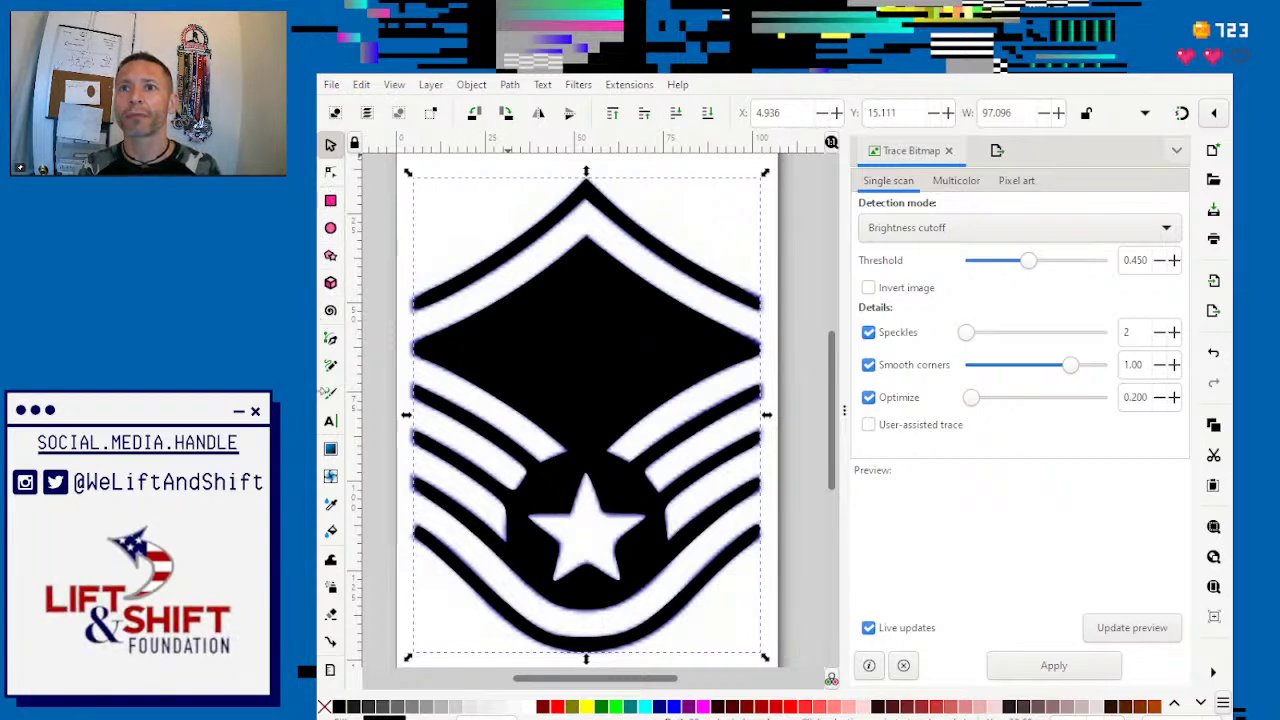
Step: Switch to editing the traced path's nodes and focus on the star's upper point
{"action": "left_click", "coordinate": [330, 174]}
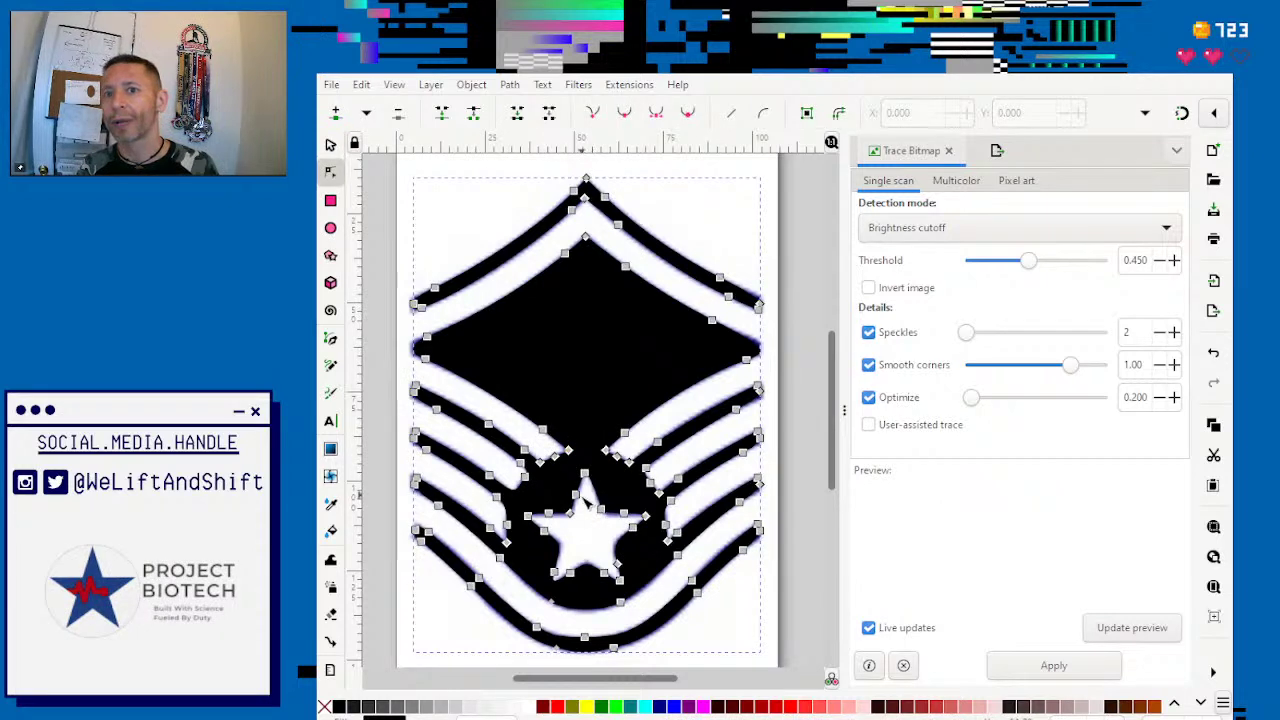
{"action": "left_click", "coordinate": [576, 495]}
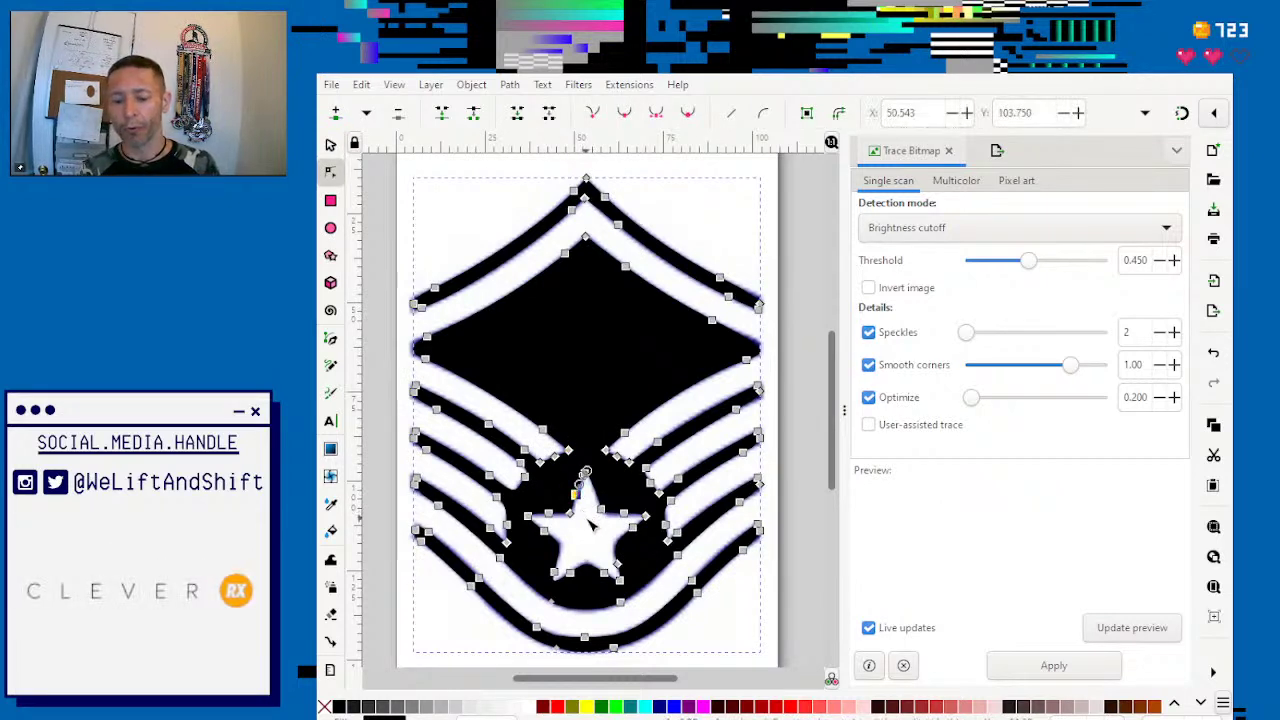
{"action": "key", "text": "Escape"}
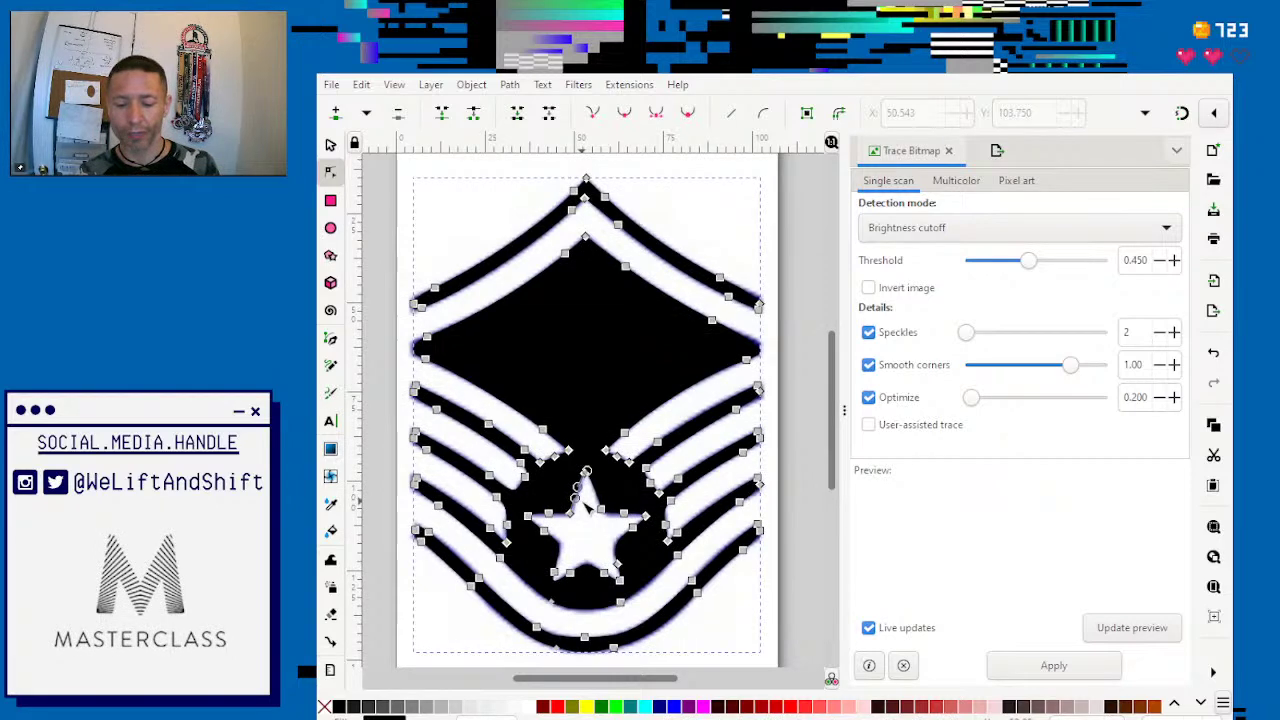
{"action": "scroll", "coordinate": [586, 503], "scroll_direction": "up", "scroll_amount": 6}
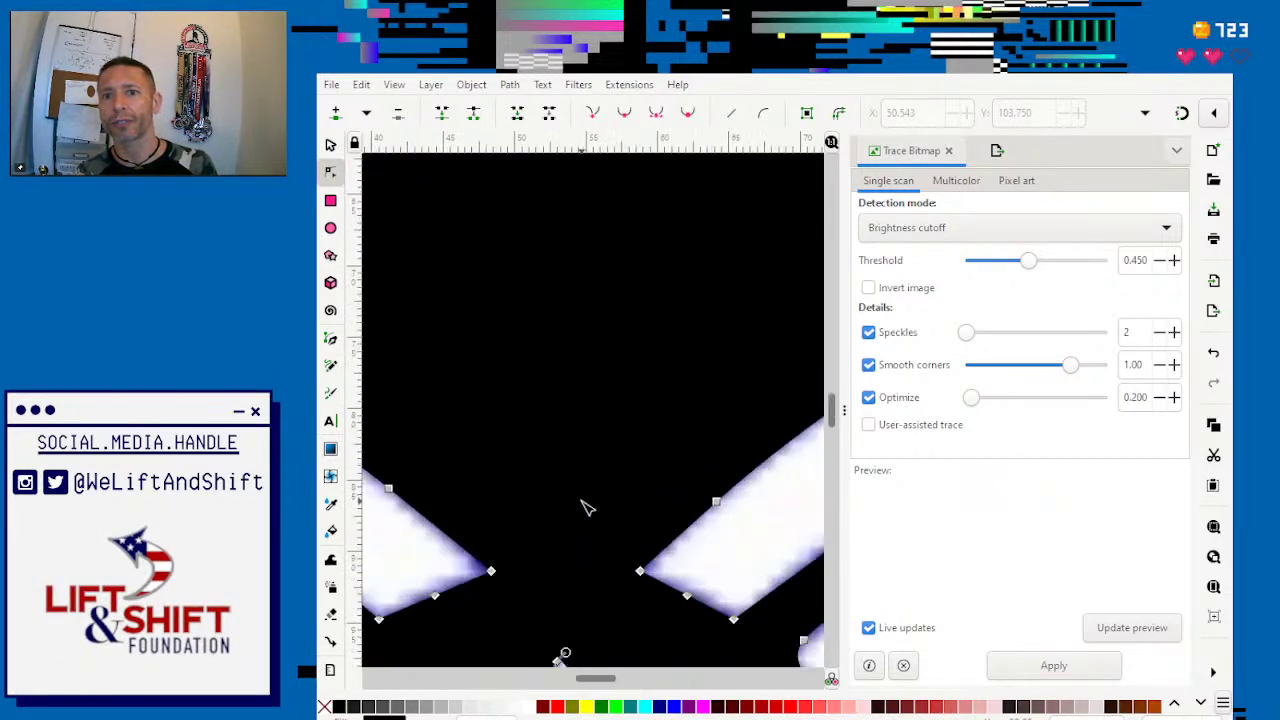
{"action": "scroll", "coordinate": [586, 507], "scroll_direction": "down", "scroll_amount": 6}
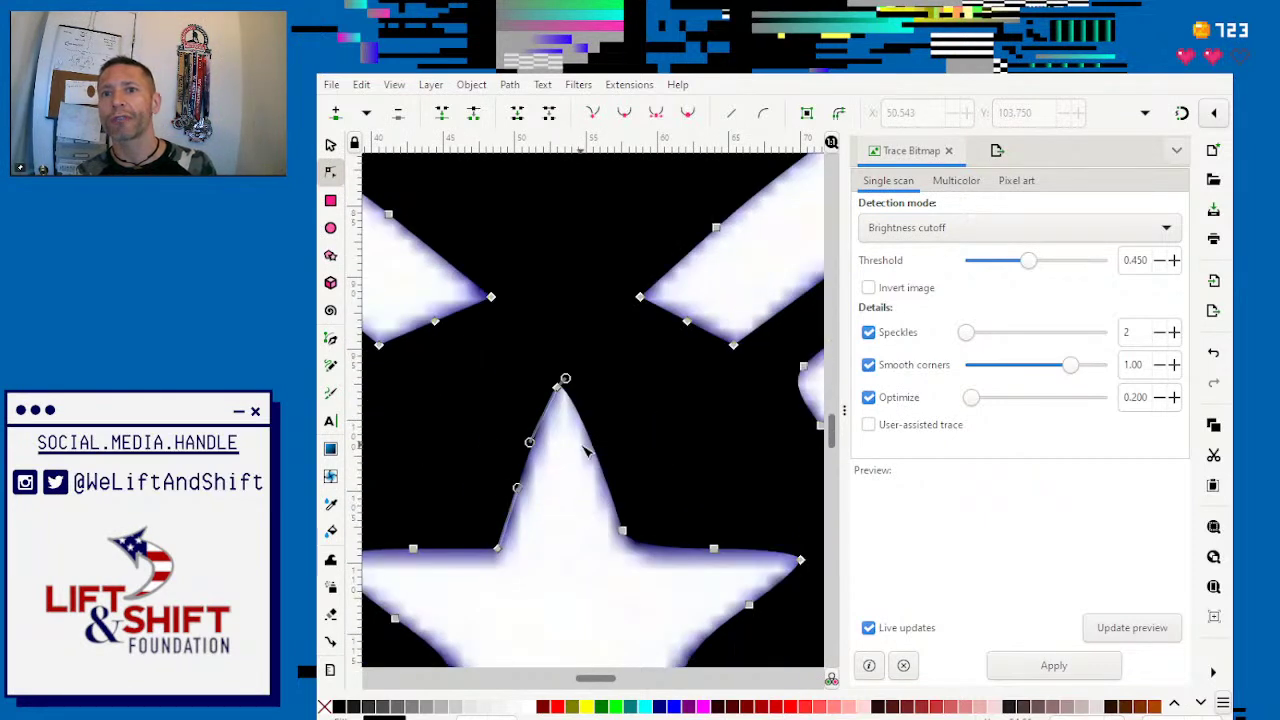
Step: Select the node at the star's upper tip and adjust the curve handle along its left edge
{"action": "left_click", "coordinate": [557, 388]}
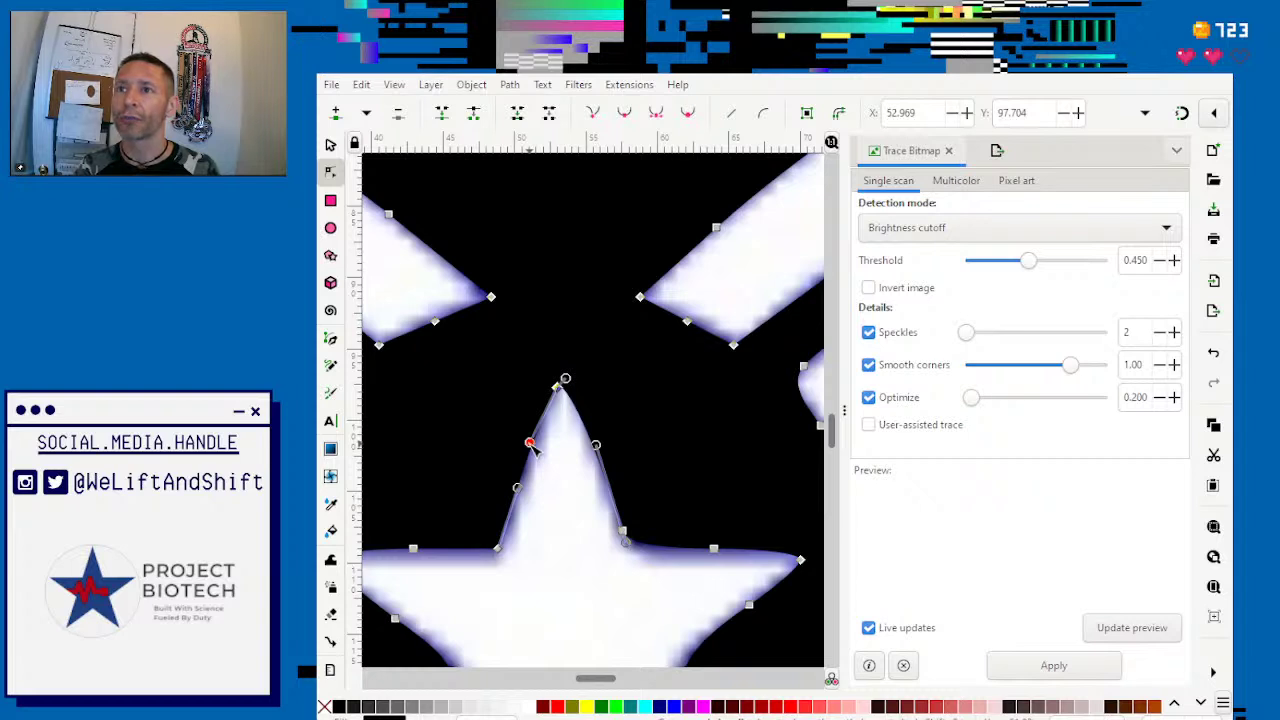
{"action": "key", "text": "plus"}
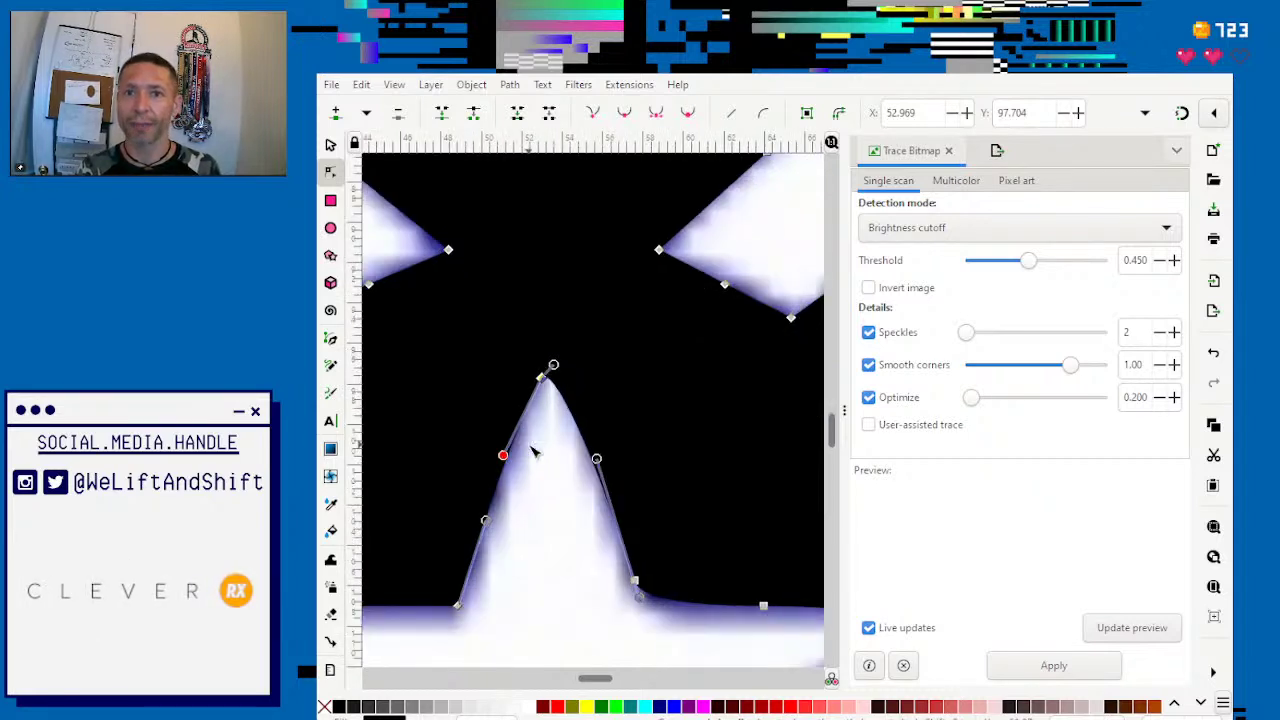
{"action": "key", "text": "plus"}
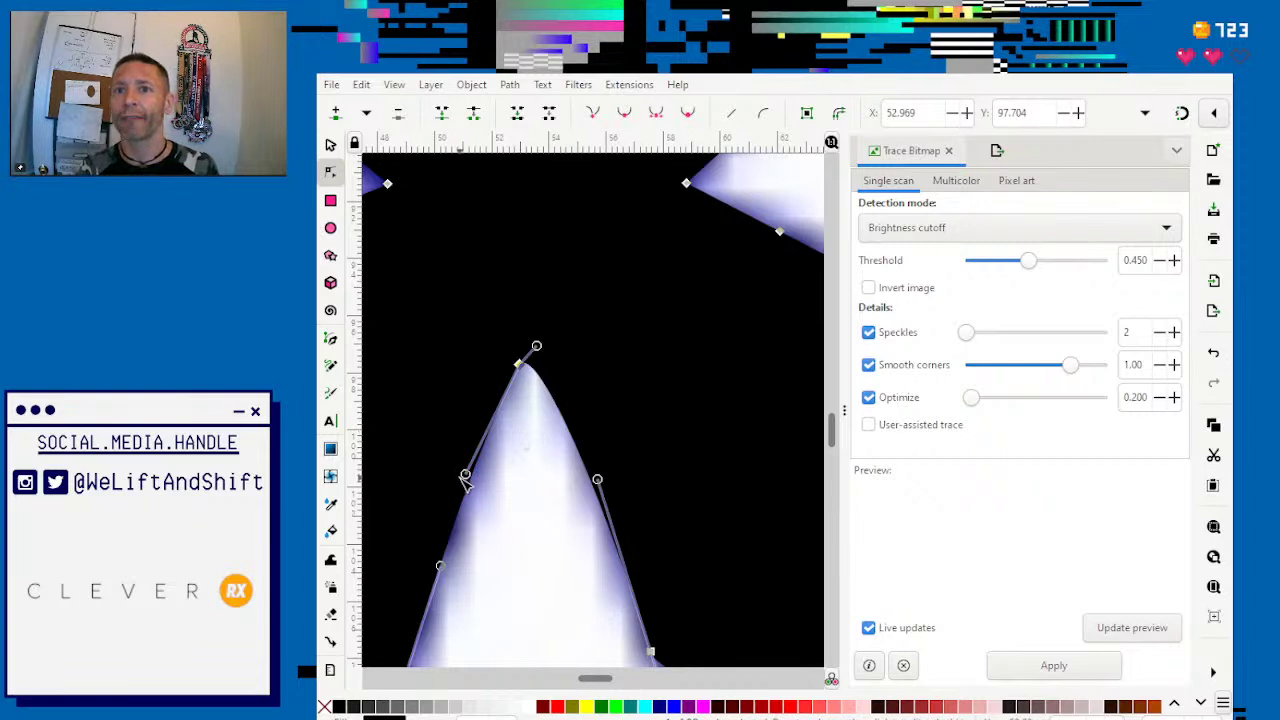
{"action": "mouse_move", "coordinate": [468, 476]}
{"action": "left_mouse_down"}
{"action": "mouse_move", "coordinate": [420, 405]}
{"action": "mouse_move", "coordinate": [451, 466]}
{"action": "mouse_move", "coordinate": [523, 491]}
{"action": "mouse_move", "coordinate": [445, 455]}
{"action": "mouse_move", "coordinate": [425, 430]}
{"action": "mouse_move", "coordinate": [450, 461]}
{"action": "left_mouse_up"}
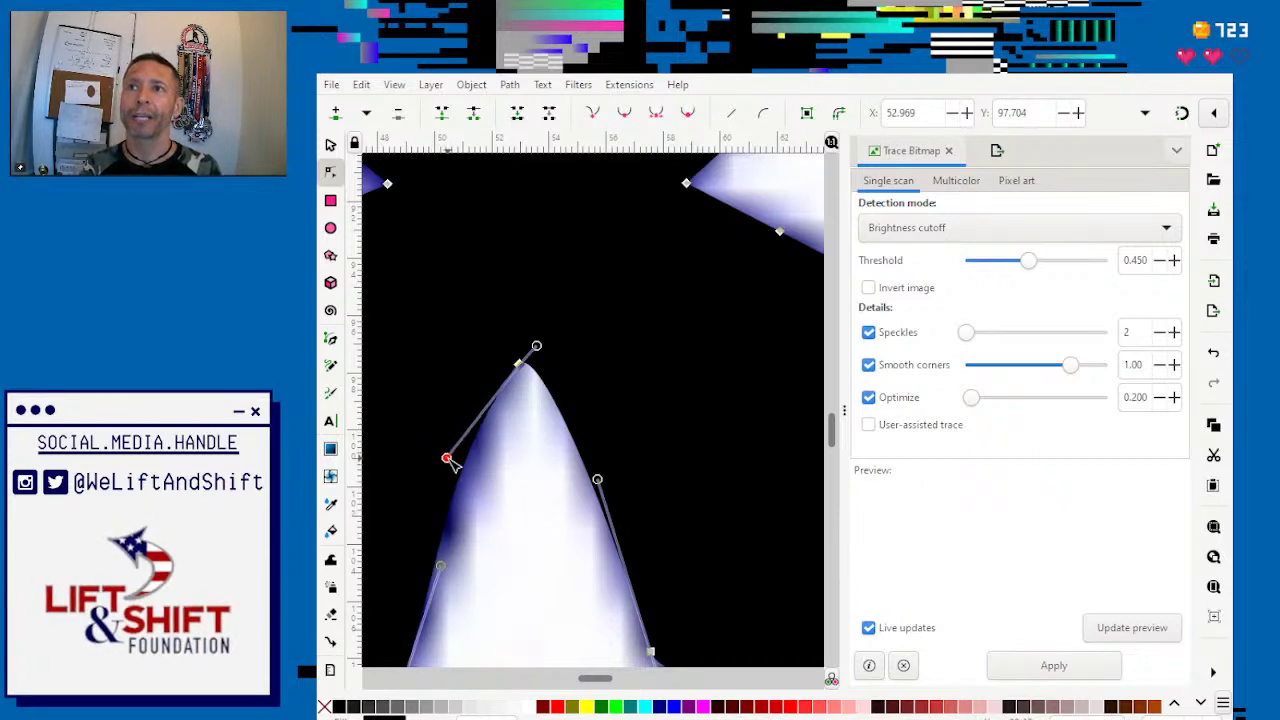
{"action": "left_click_drag", "start_coordinate": [452, 463], "coordinate": [472, 476]}
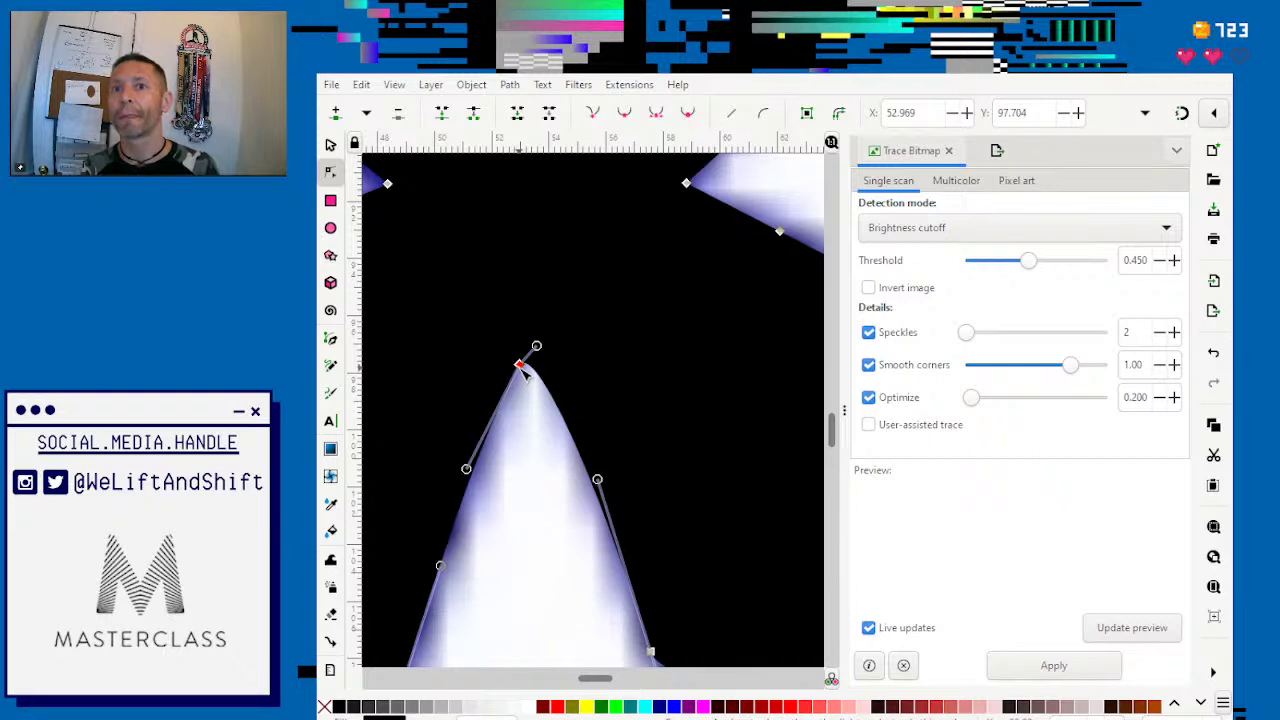
Step: Sharpen the star's upper tip by aligning its second handle with the right edge and moving the node to X 53.359, Y 97.704
{"action": "left_click_drag", "start_coordinate": [524, 370], "coordinate": [580, 466]}
{"action": "scroll", "coordinate": [576, 462], "scroll_direction": "down", "scroll_amount": 2}
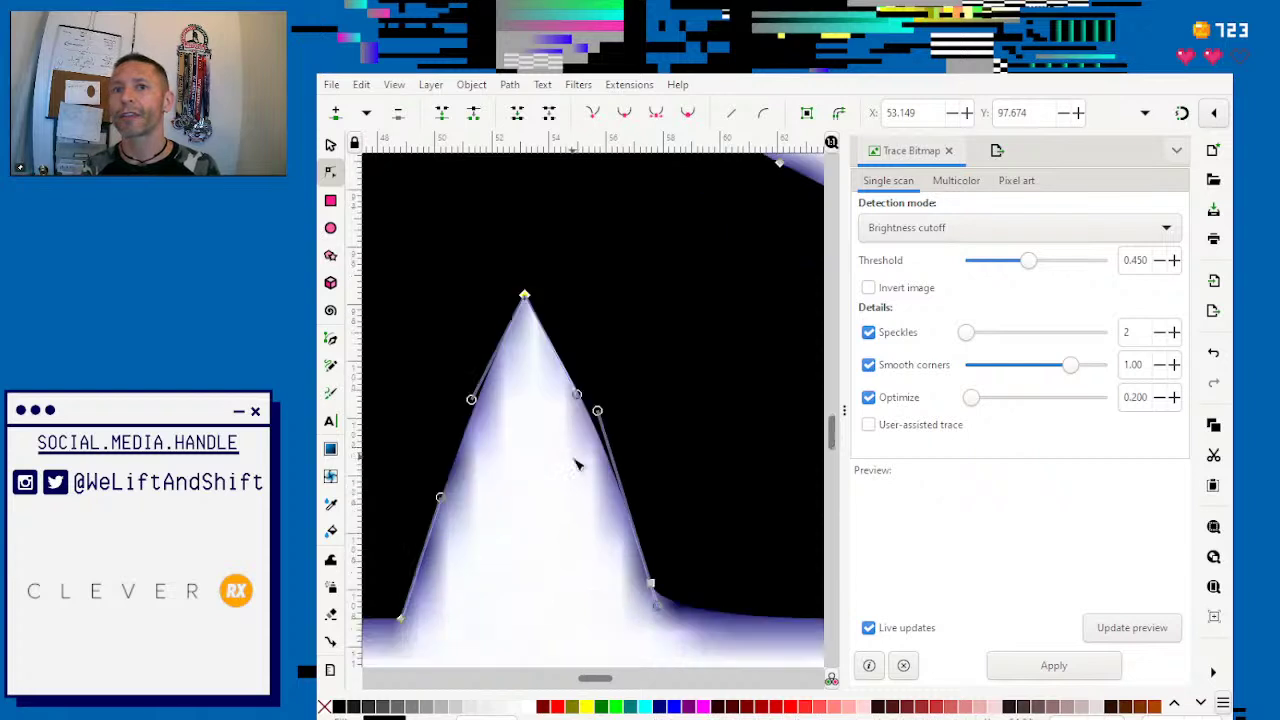
{"action": "scroll", "coordinate": [576, 462], "scroll_direction": "up", "scroll_amount": 2}
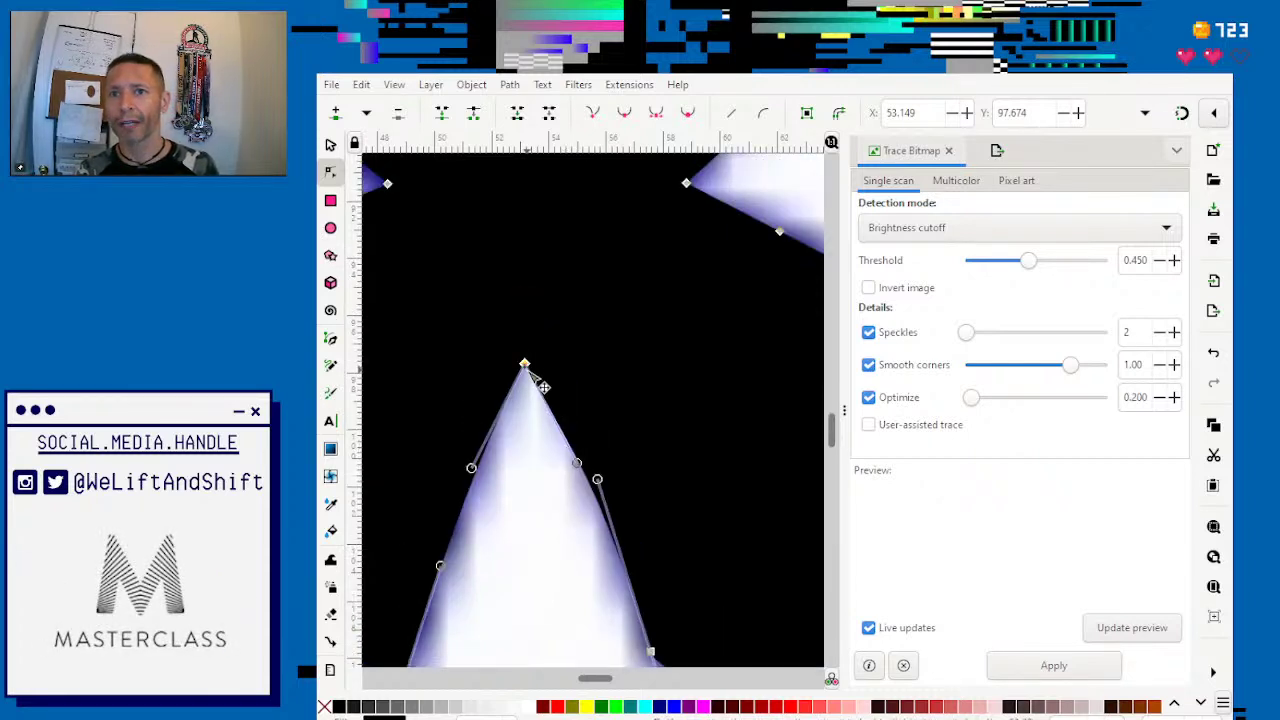
{"action": "left_click_drag", "start_coordinate": [530, 368], "coordinate": [536, 370]}
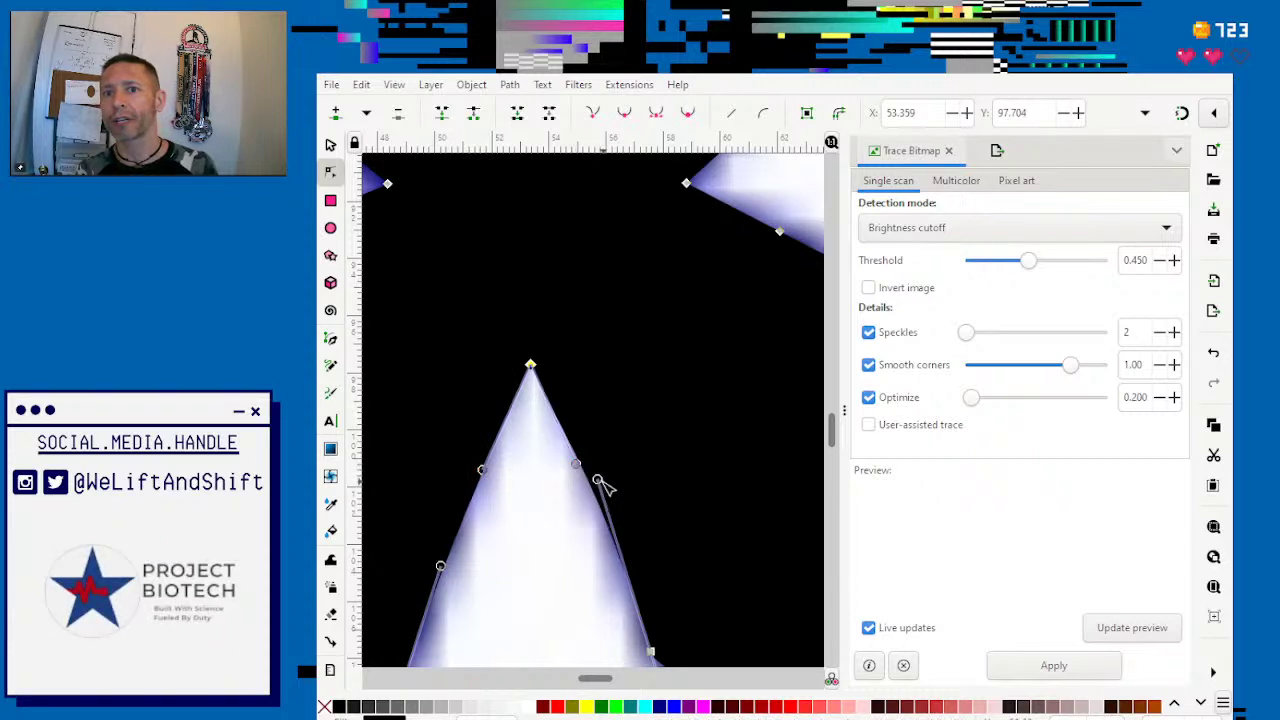
Step: Straighten both sides of the star's upper point by moving the remaining right and left curve handles onto the edges
{"action": "left_click_drag", "start_coordinate": [598, 481], "coordinate": [588, 486]}
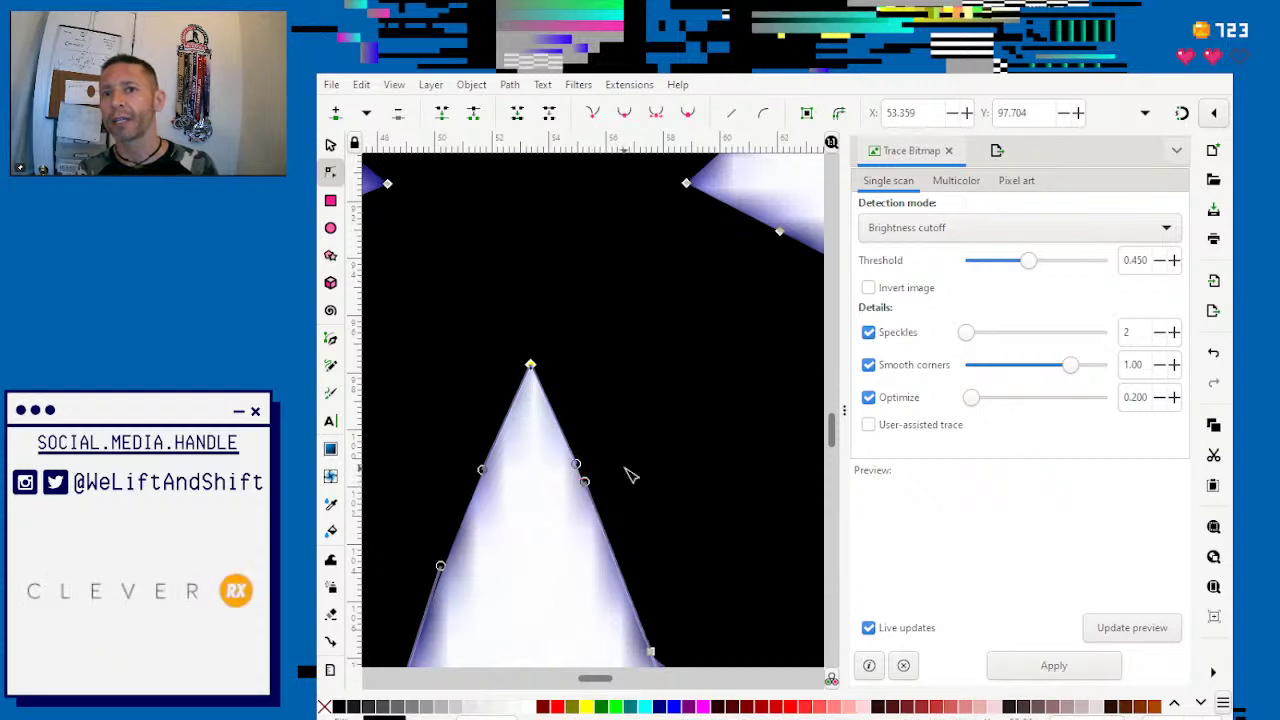
{"action": "scroll", "coordinate": [628, 476], "scroll_direction": "down", "scroll_amount": 3}
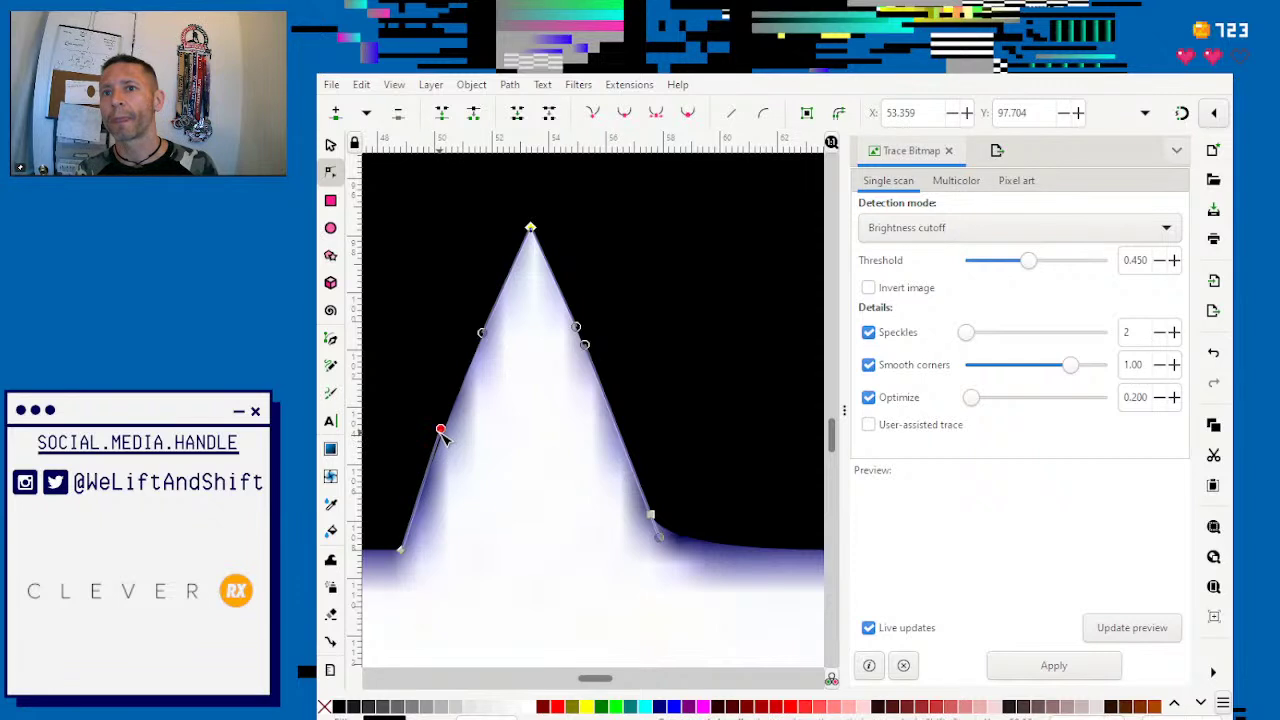
{"action": "left_click_drag", "start_coordinate": [442, 429], "coordinate": [447, 433]}
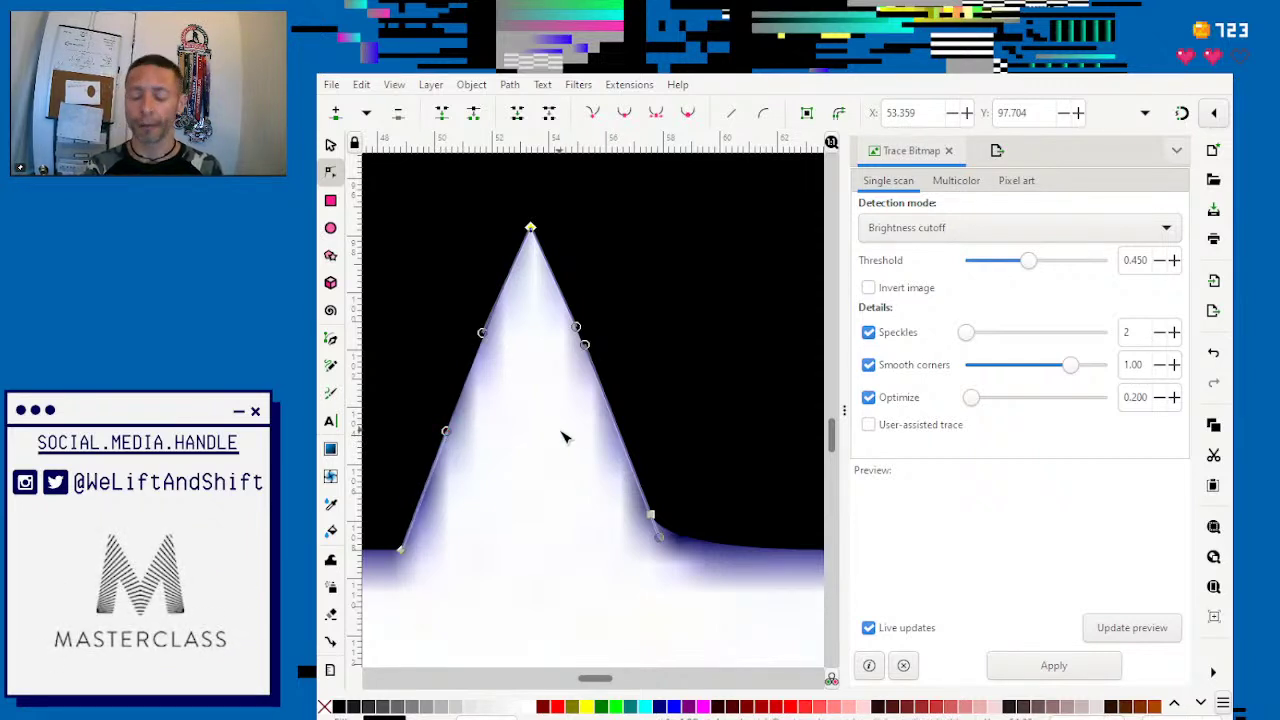
{"action": "scroll", "coordinate": [551, 427], "scroll_direction": "down", "scroll_amount": 4}
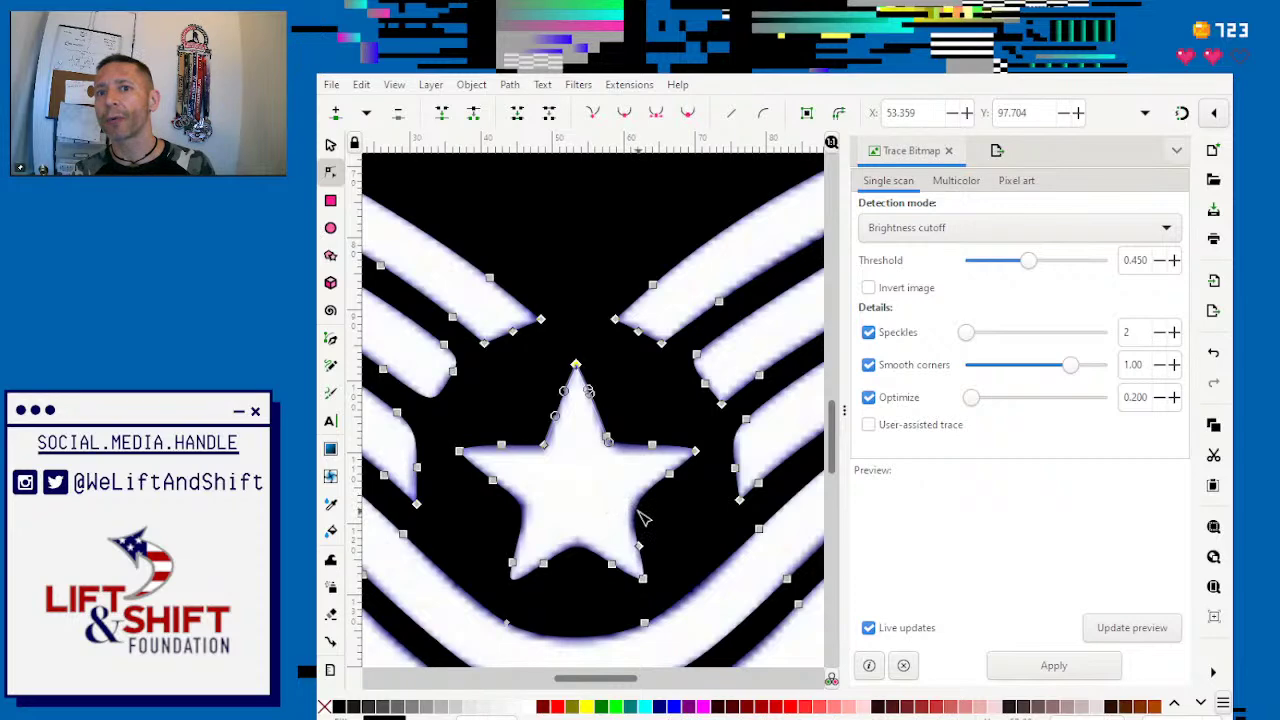
Step: Try to sharpen the star's upper-right inner corner by lowering its node and extending its curve handle, and undo those edits
{"action": "scroll", "coordinate": [648, 525], "scroll_direction": "up", "scroll_amount": 3}
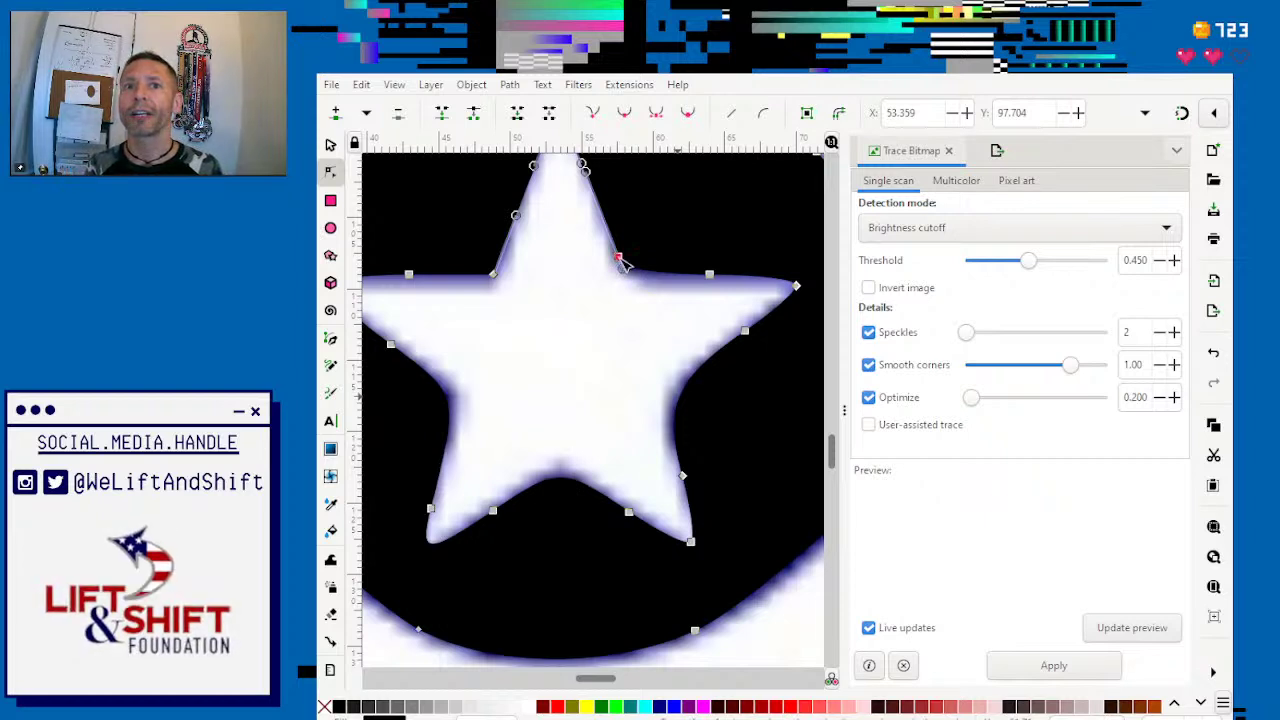
{"action": "left_click_drag", "start_coordinate": [621, 260], "coordinate": [624, 276]}
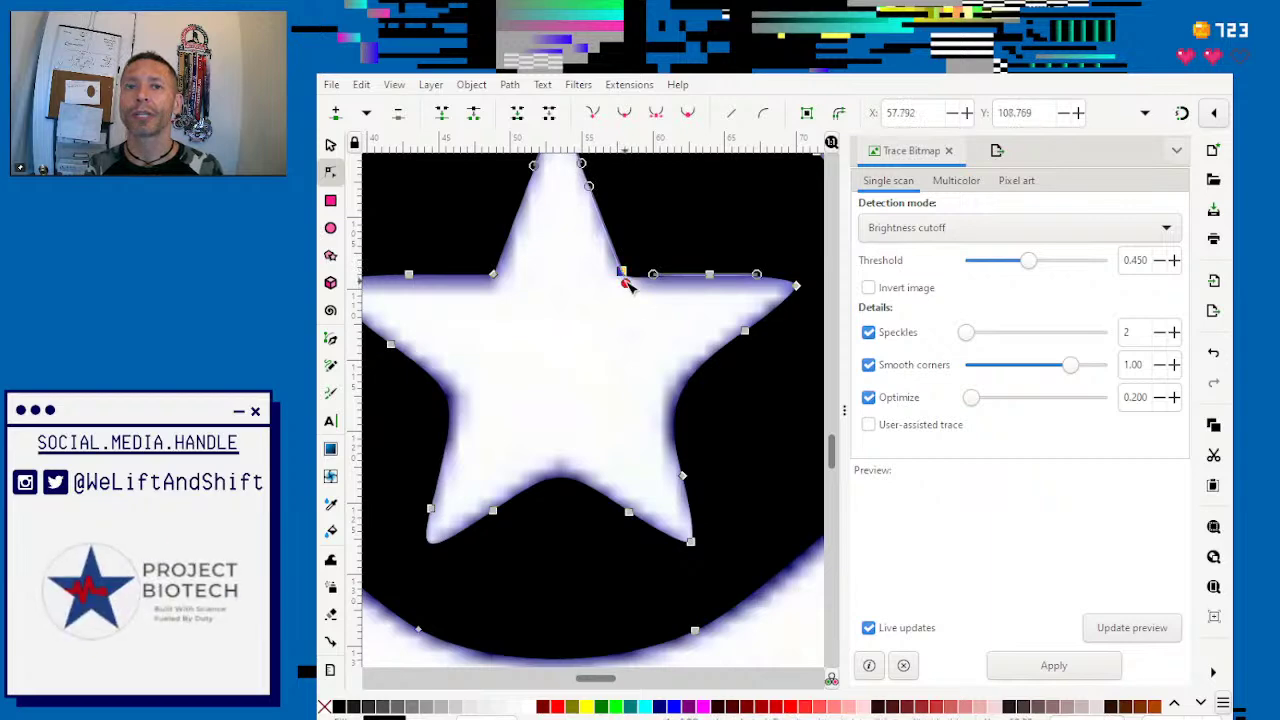
{"action": "scroll", "coordinate": [627, 287], "scroll_direction": "up", "scroll_amount": 4}
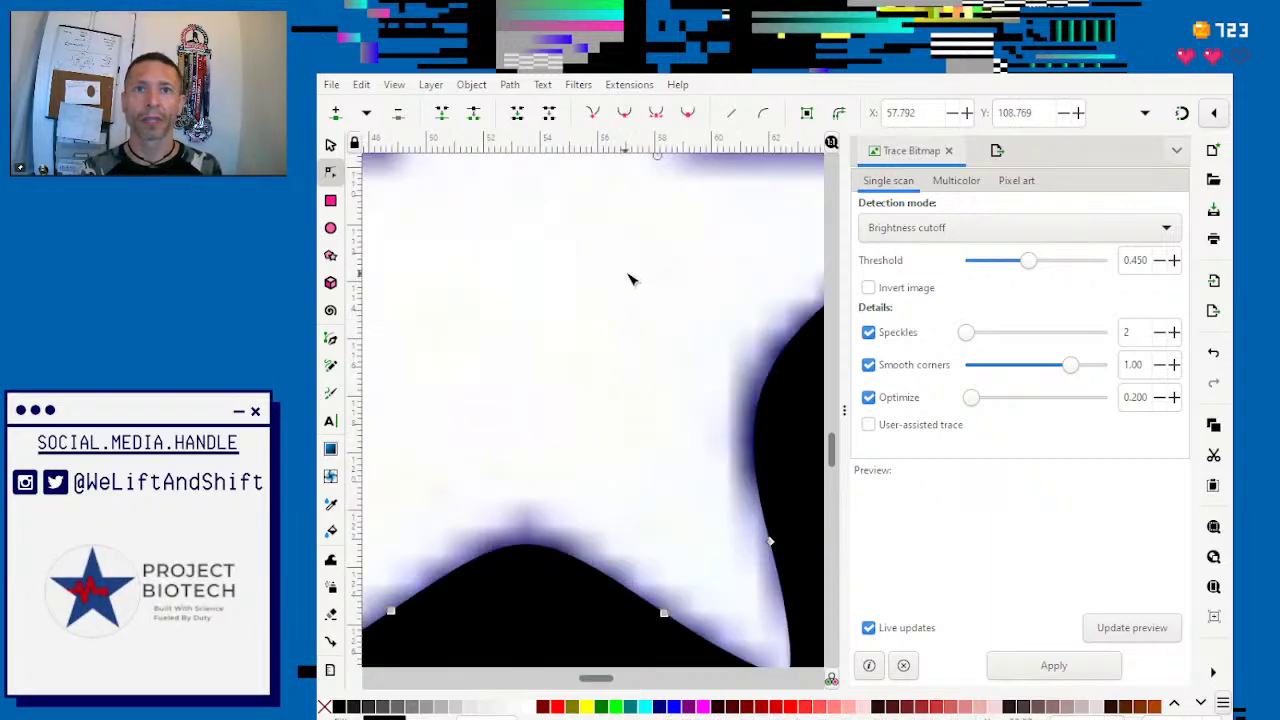
{"action": "scroll", "coordinate": [630, 287], "scroll_direction": "down", "scroll_amount": 2}
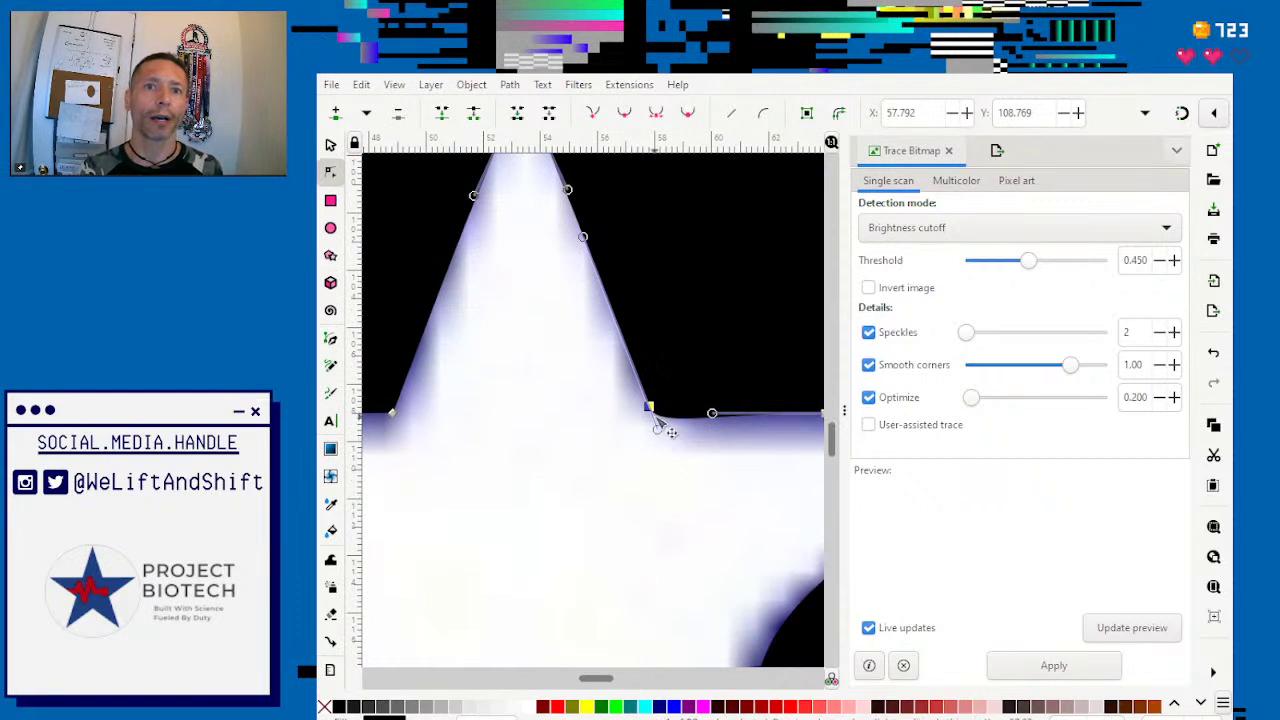
{"action": "left_click_drag", "start_coordinate": [651, 409], "coordinate": [654, 418]}
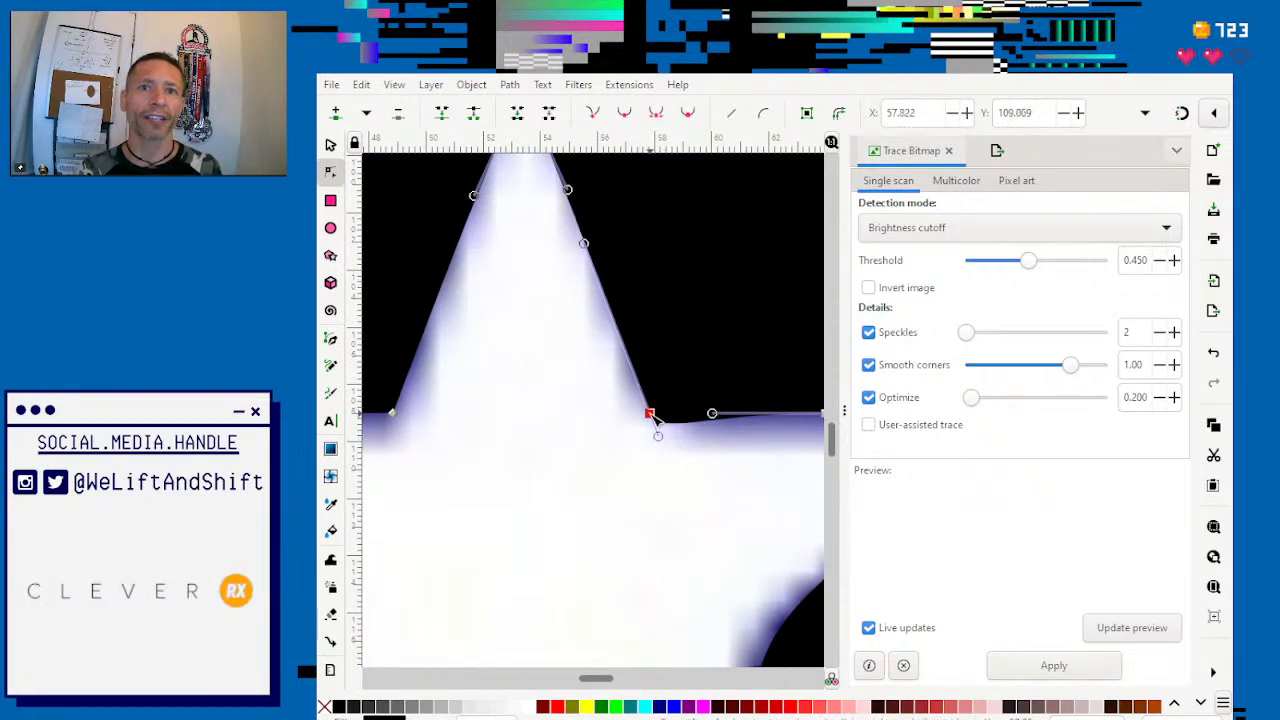
{"action": "mouse_move", "coordinate": [659, 438]}
{"action": "left_mouse_down"}
{"action": "mouse_move", "coordinate": [683, 428]}
{"action": "mouse_move", "coordinate": [666, 452]}
{"action": "left_mouse_up"}
{"action": "key", "text": "ctrl+z"}
{"action": "key", "text": "ctrl+z"}
{"action": "key", "text": "ctrl+z"}
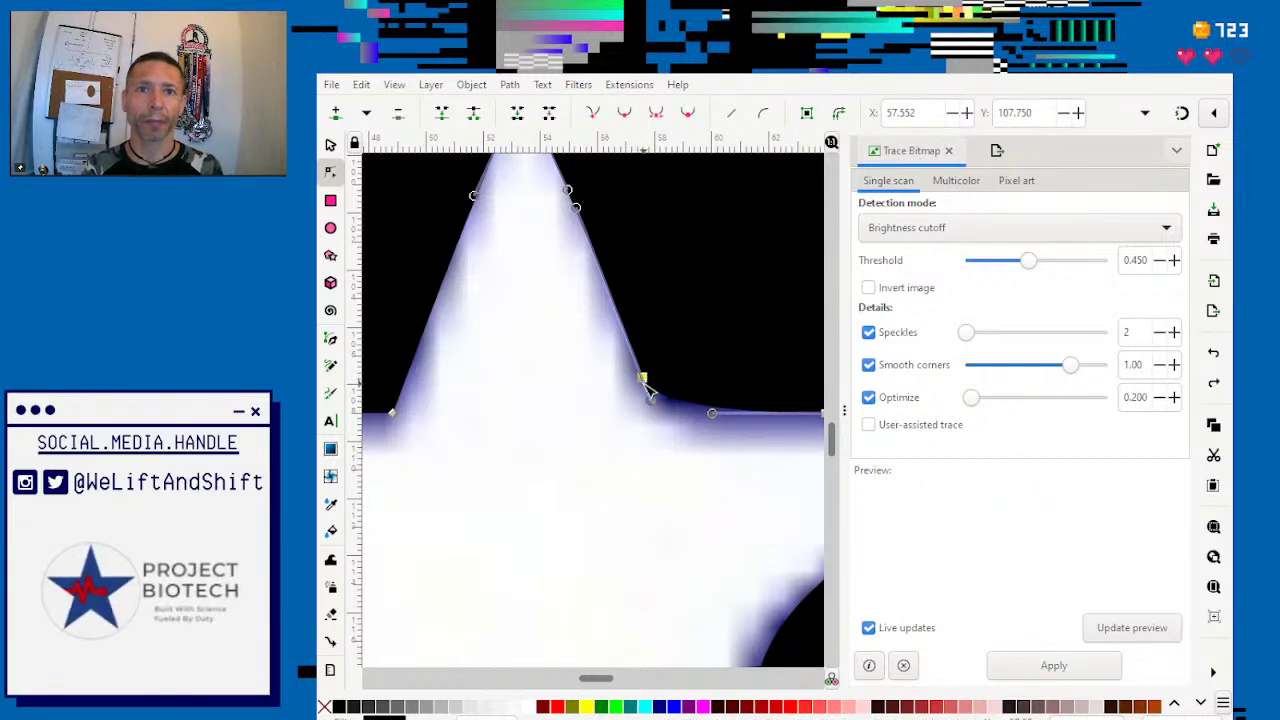
Step: Move the node at the star's upper-right inner corner to X 57.732, Y 108.320
{"action": "left_click_drag", "start_coordinate": [650, 393], "coordinate": [653, 399]}
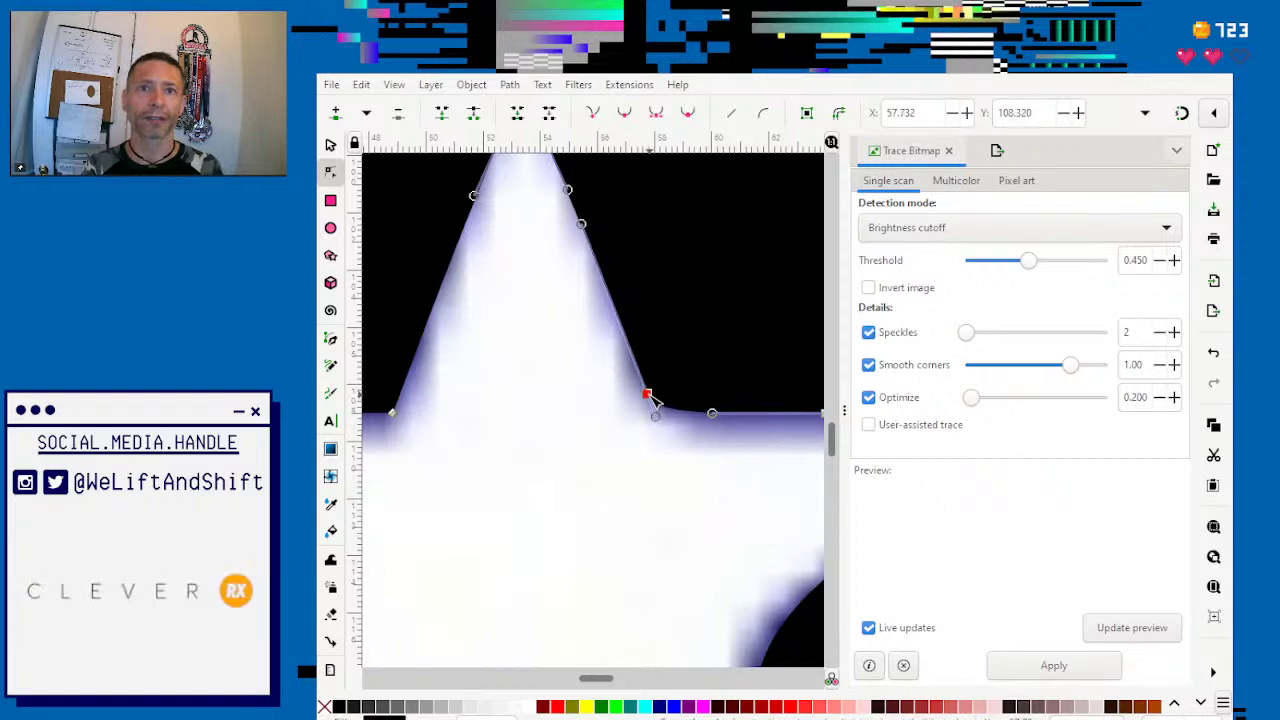
{"action": "key", "text": "minus"}
{"action": "key", "text": "minus"}
{"action": "key", "text": "minus"}
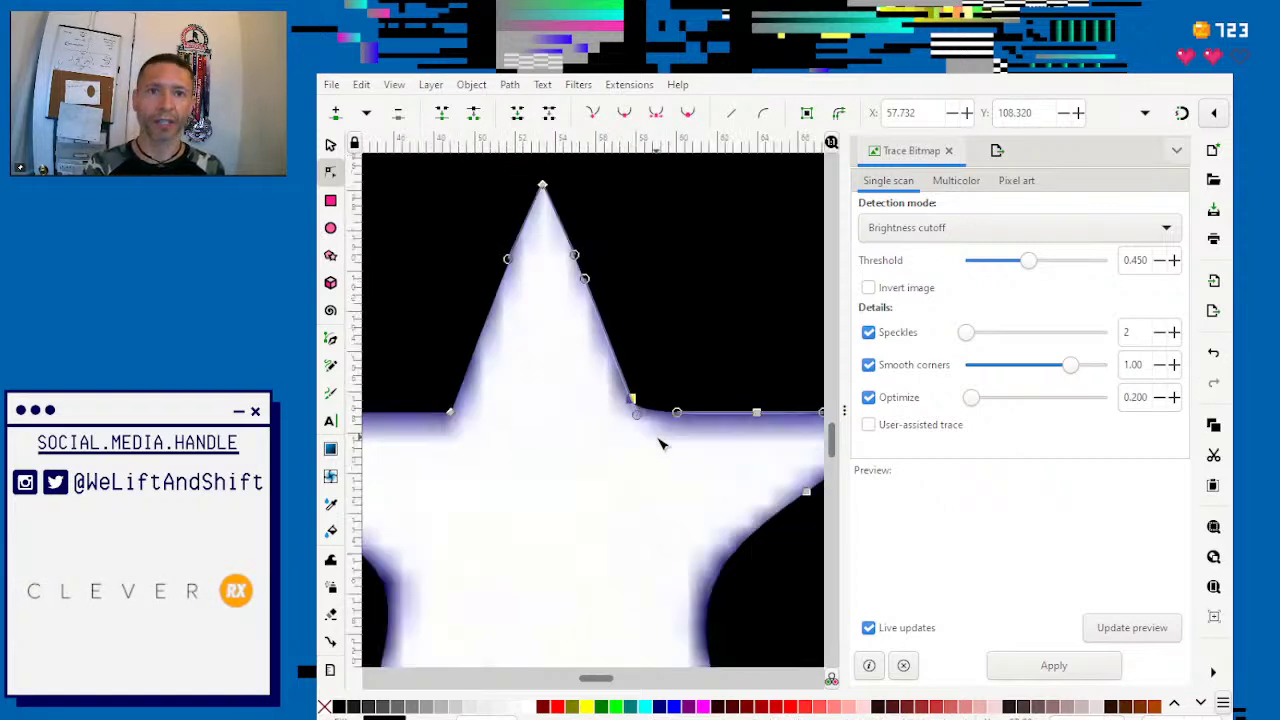
{"action": "key", "text": "minus"}
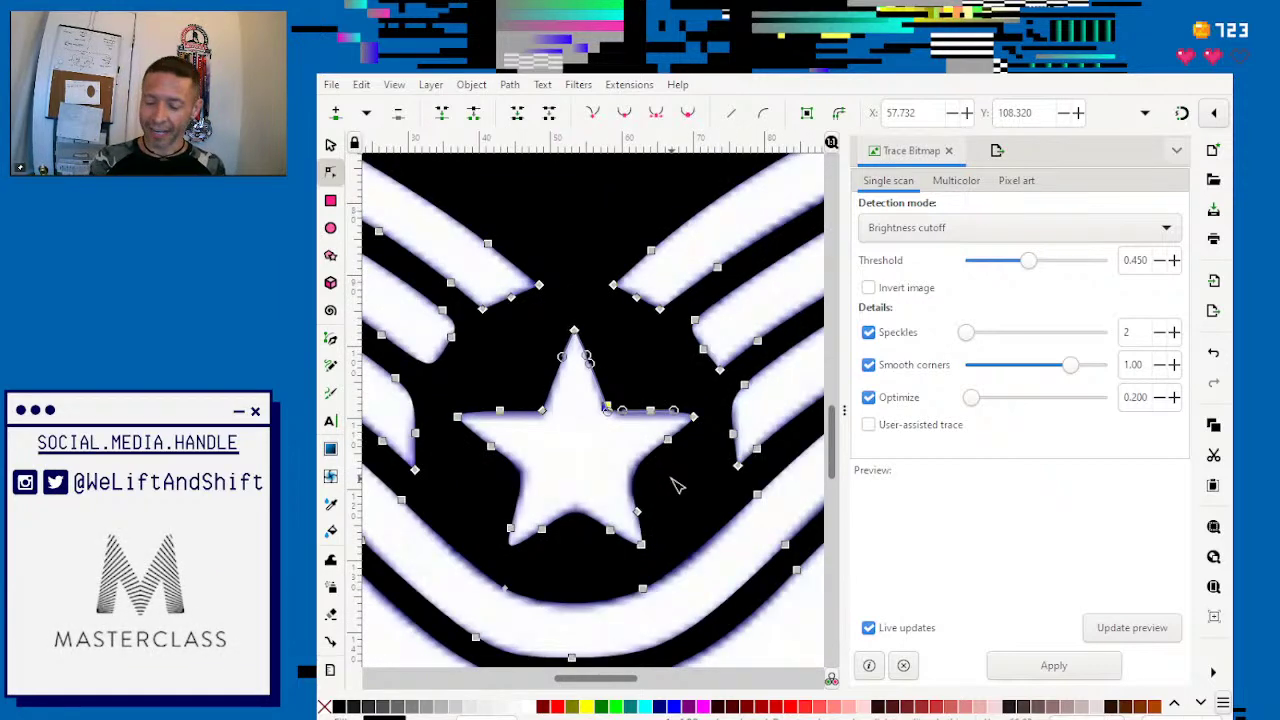
Step: Export the whole document as a Plain SVG named image003.svg on the Desktop
{"action": "key", "text": "minus"}
{"action": "key", "text": "minus"}
{"action": "key", "text": "minus"}
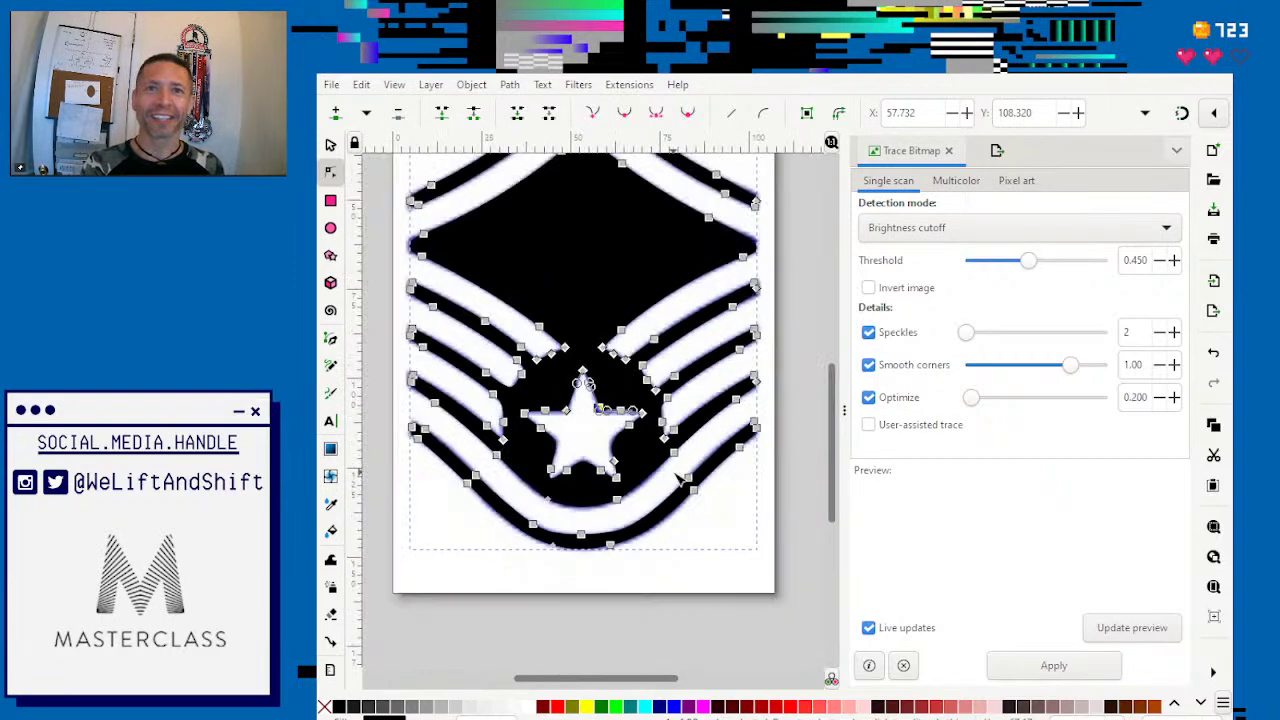
{"action": "scroll", "coordinate": [766, 429], "scroll_direction": "up", "scroll_amount": 1}
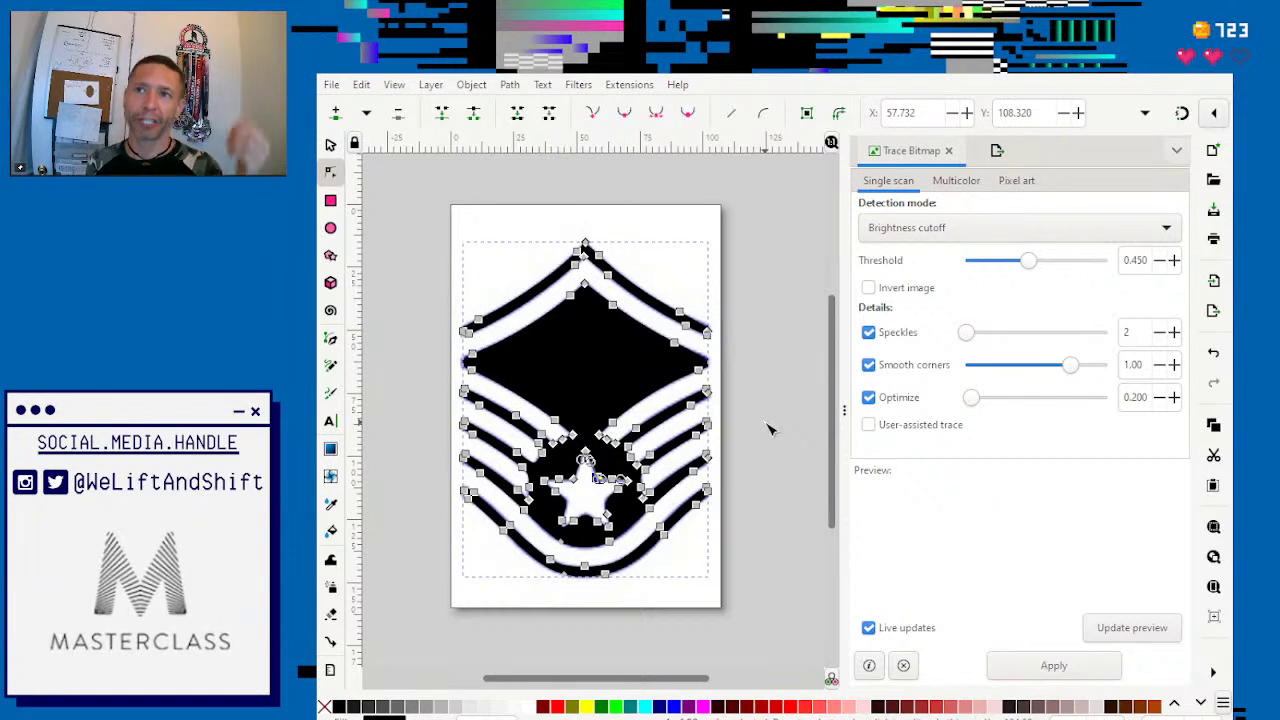
{"action": "left_click", "coordinate": [996, 150]}
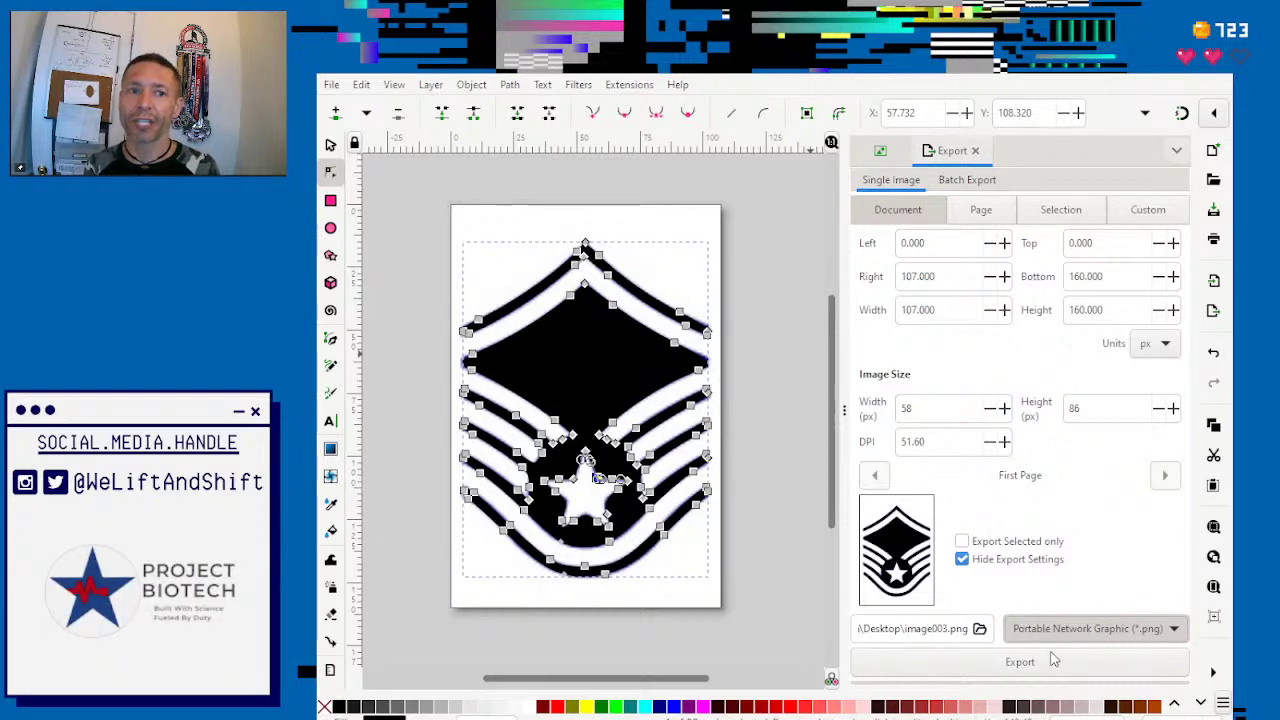
{"action": "scroll", "coordinate": [1052, 655], "scroll_direction": "down", "scroll_amount": 1}
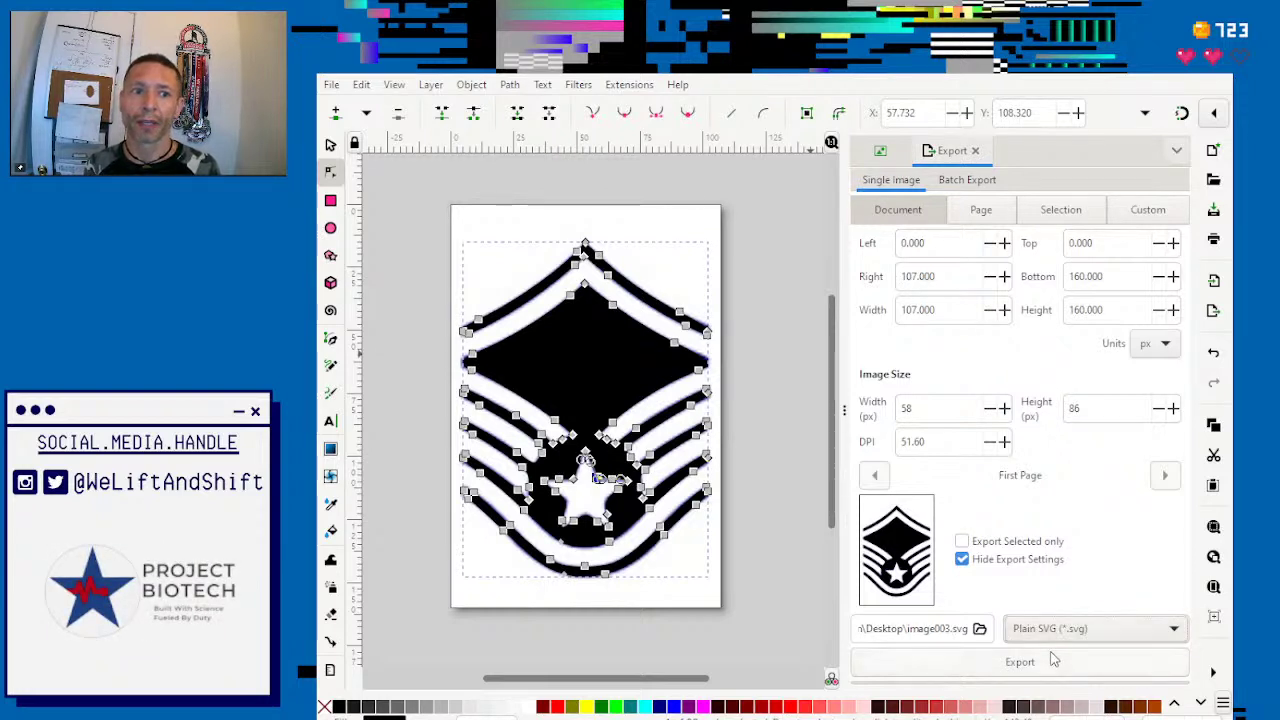
{"action": "left_click", "coordinate": [1045, 663]}
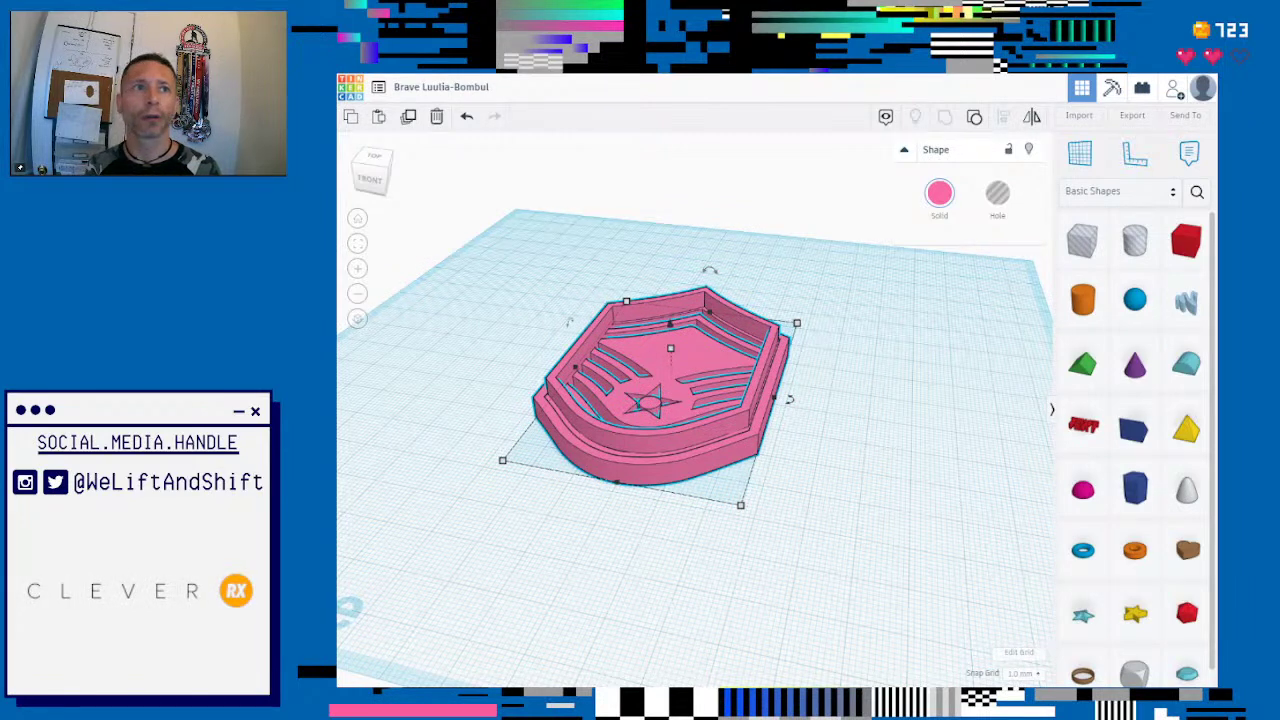
Step: Switch to Tinkercad, import image003.svg centred on the artboard at 100% scale, and shift the shape partly off the pink model
{"action": "left_click", "coordinate": [1079, 115]}
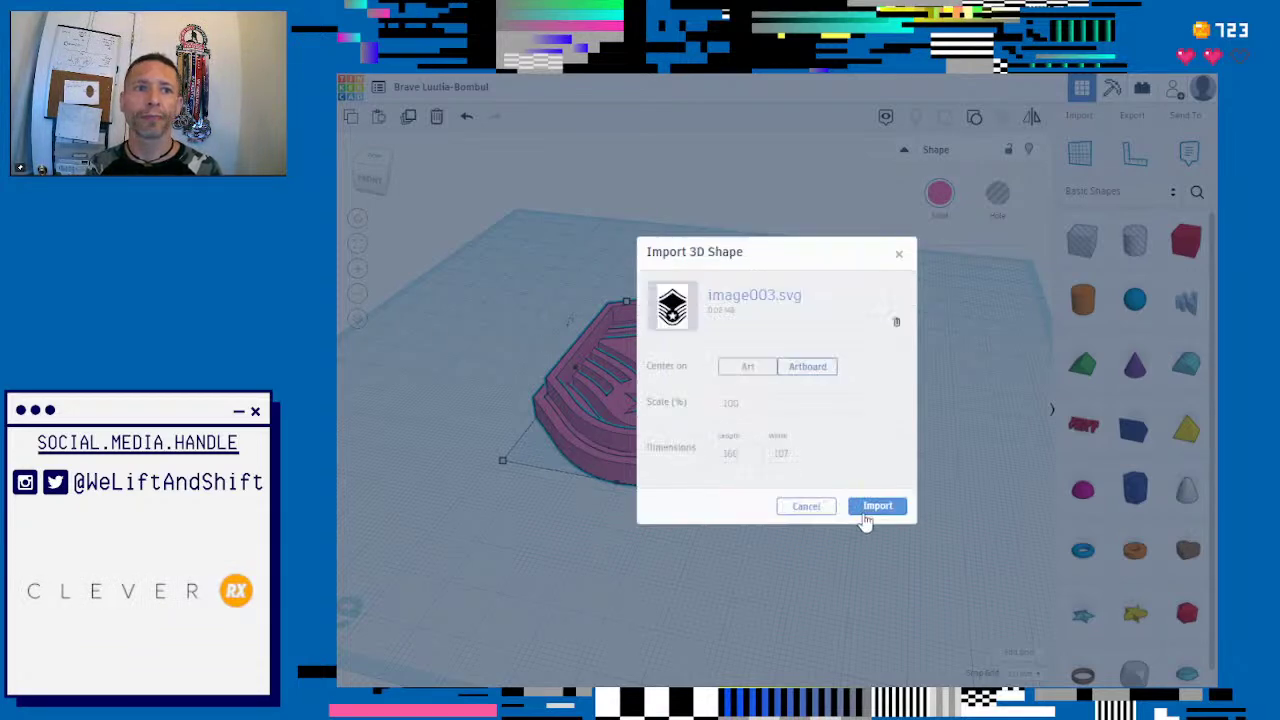
{"action": "left_click", "coordinate": [868, 506]}
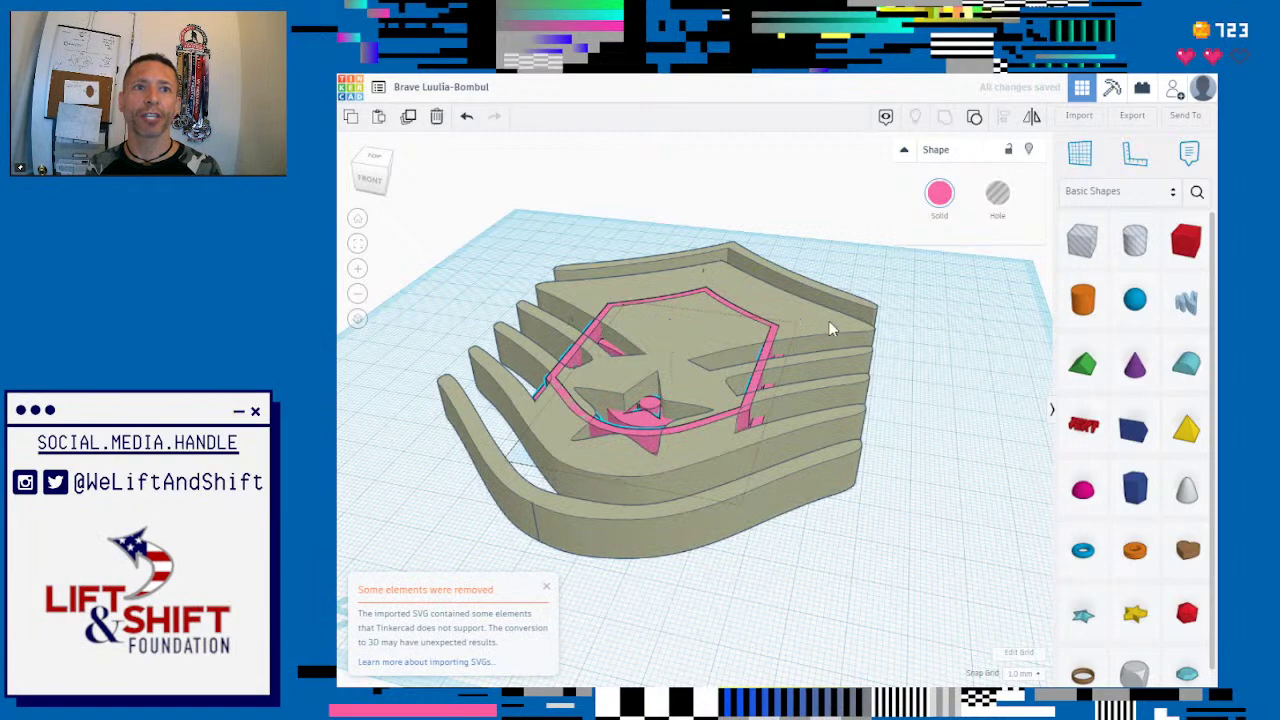
{"action": "left_click", "coordinate": [927, 368]}
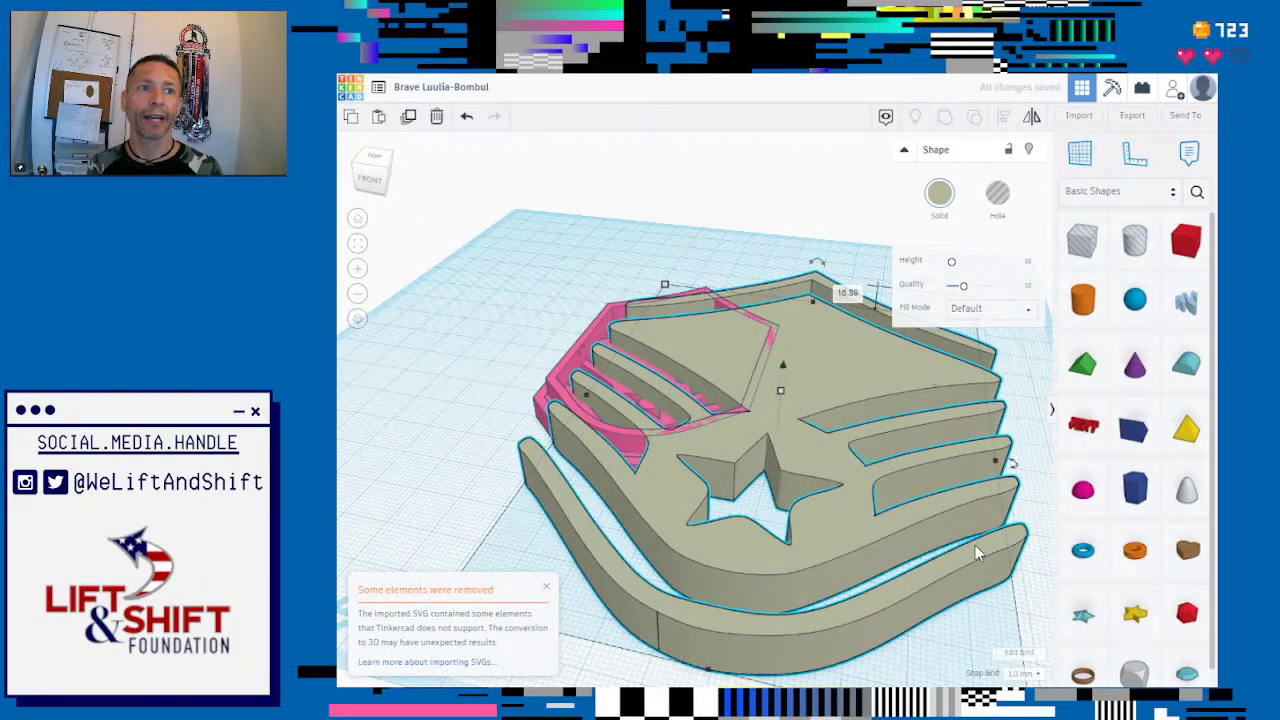
Step: Scale the imported insignia proportionally to 51.19 by 70 mm and place it behind and to the right of the pink model
{"action": "scroll", "coordinate": [927, 528], "scroll_direction": "down", "scroll_amount": 2}
{"action": "left_click_drag", "start_coordinate": [895, 606], "coordinate": [790, 497]}
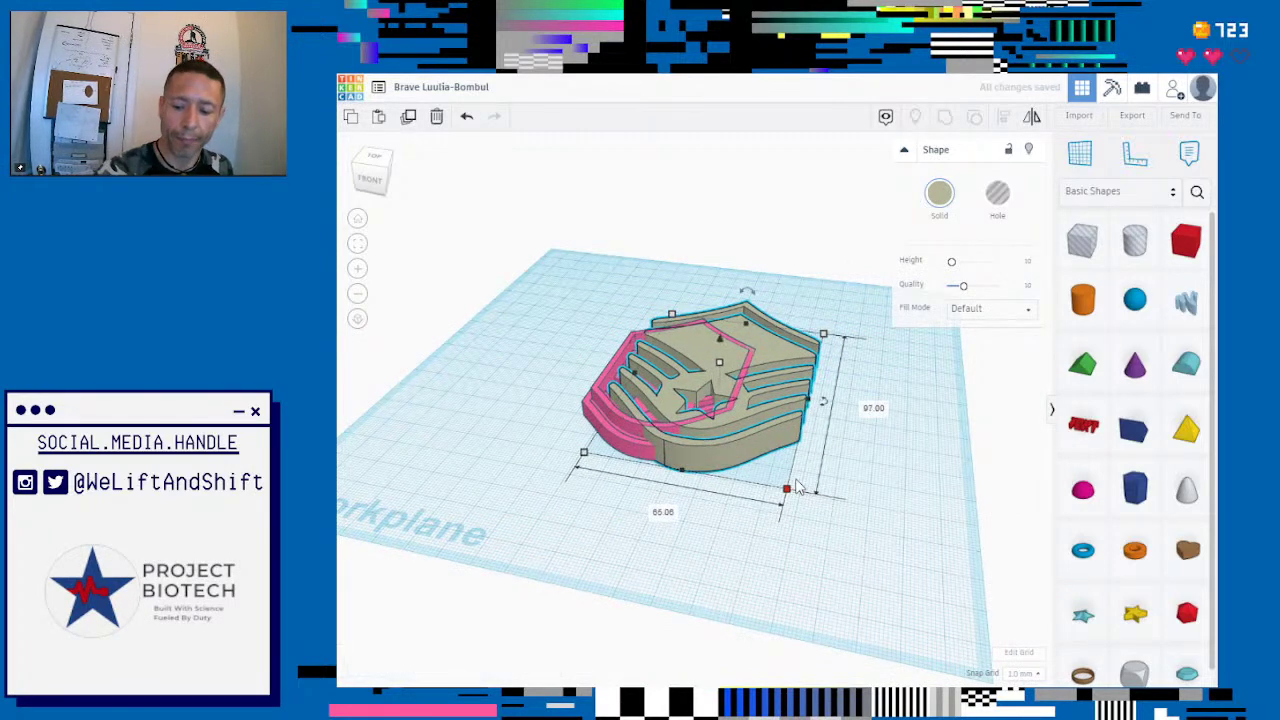
{"action": "key", "text": "ctrl+z"}
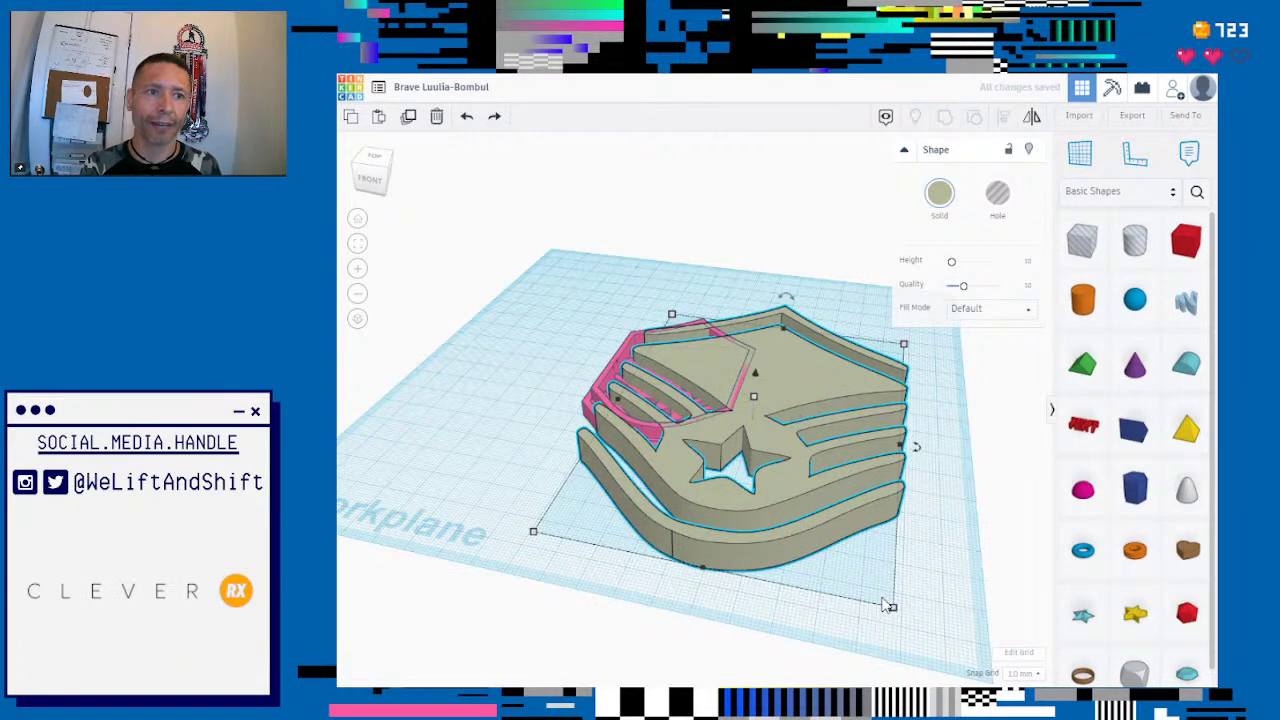
{"action": "left_click_drag", "start_coordinate": [895, 615], "coordinate": [716, 422]}
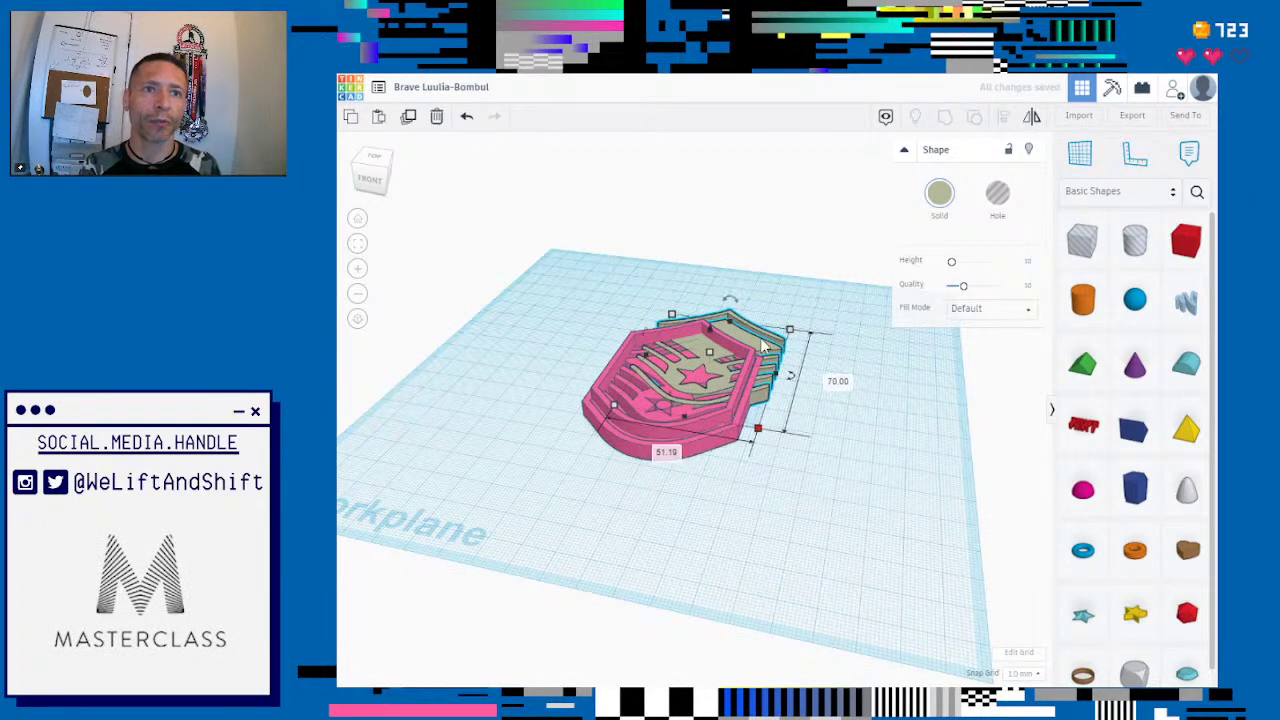
{"action": "left_click_drag", "start_coordinate": [767, 355], "coordinate": [900, 338]}
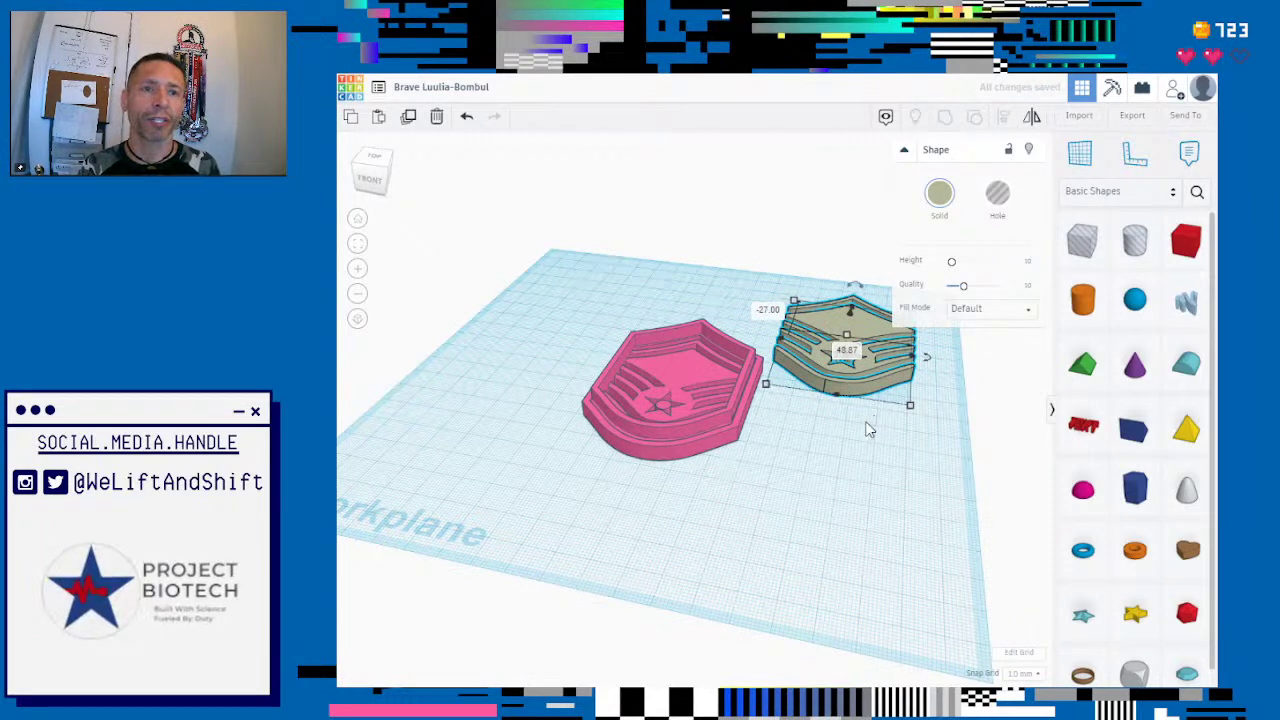
Step: Ungroup the pink model and move all its parts away from the imported insignia
{"action": "left_click", "coordinate": [715, 420]}
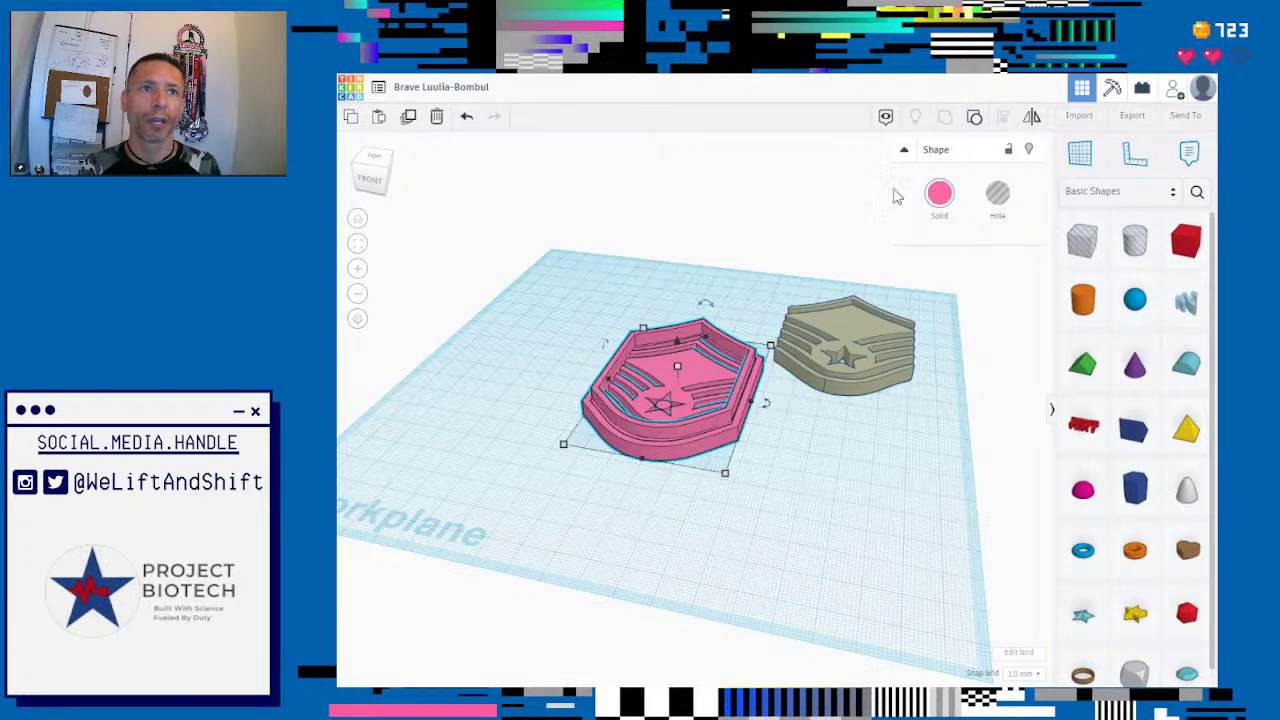
{"action": "left_click", "coordinate": [973, 120]}
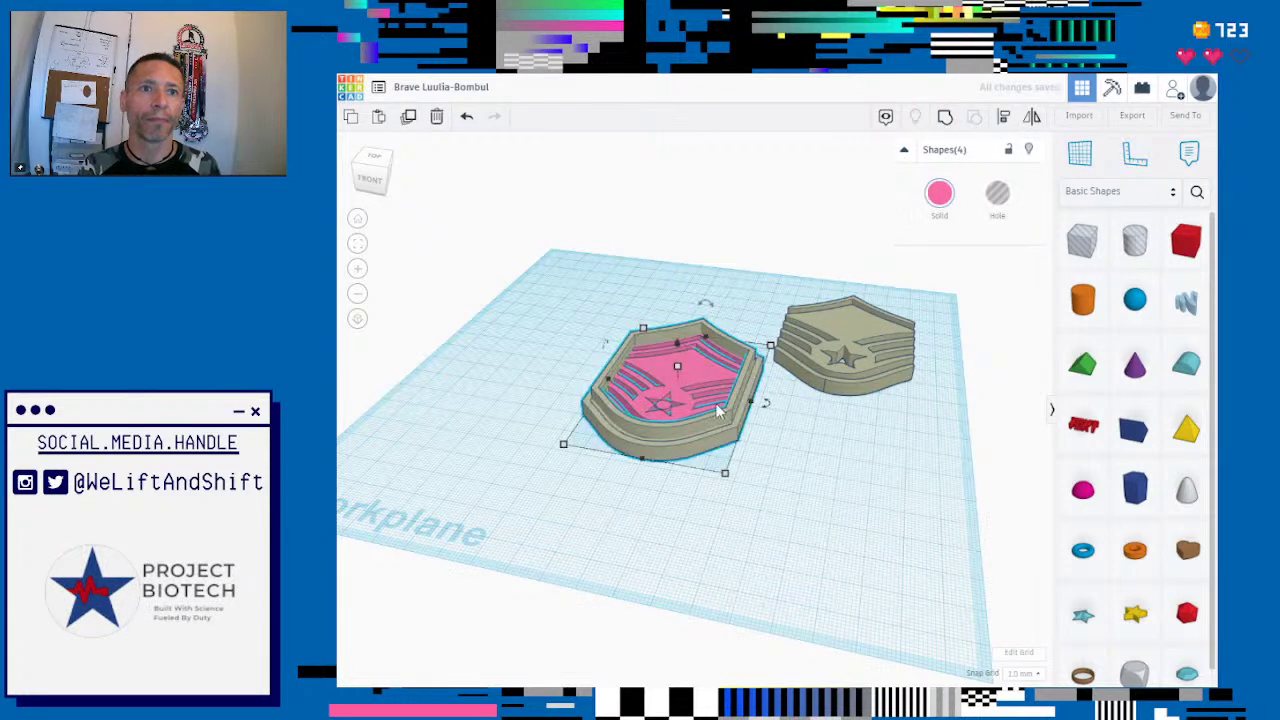
{"action": "left_click_drag", "start_coordinate": [695, 365], "coordinate": [633, 390]}
Step: Select only the pink insignia plate and move it out of the surrounding frame, between the frame and the imported insignia
{"action": "left_click", "coordinate": [736, 478]}
{"action": "left_click", "coordinate": [623, 400]}
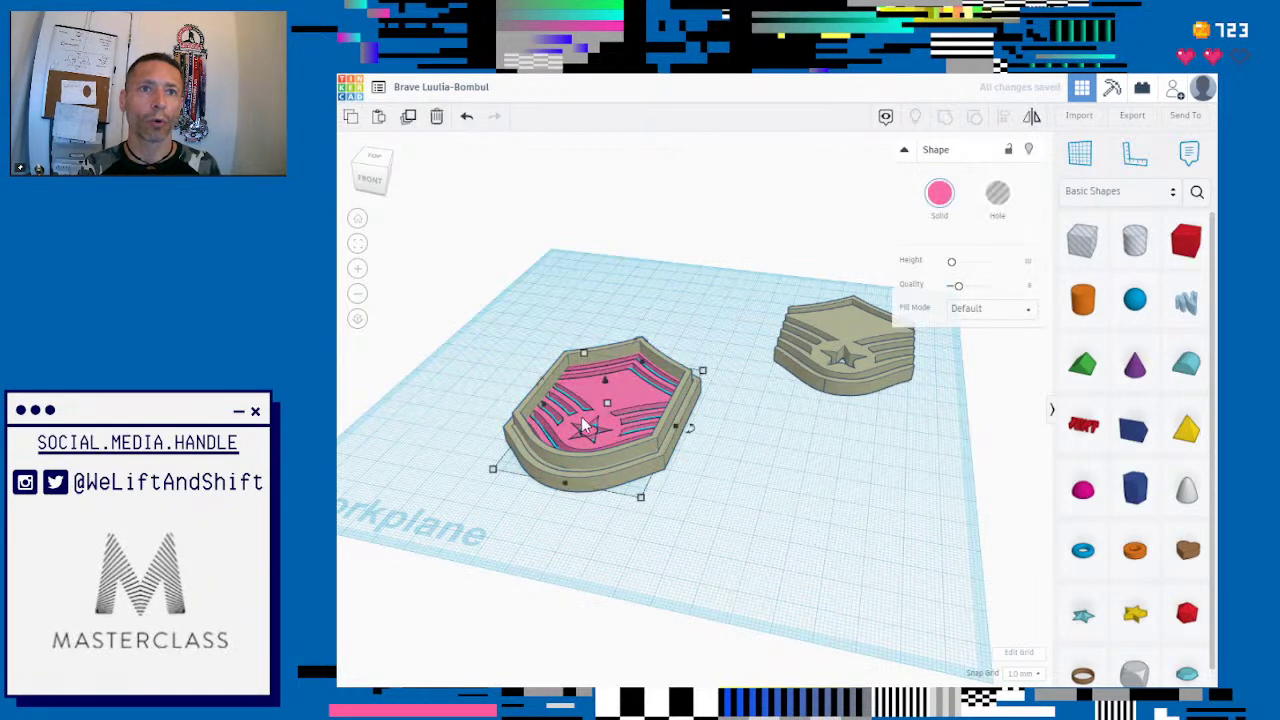
{"action": "left_click_drag", "start_coordinate": [620, 382], "coordinate": [828, 458]}
{"action": "scroll", "coordinate": [777, 380], "scroll_direction": "up", "scroll_amount": 5}
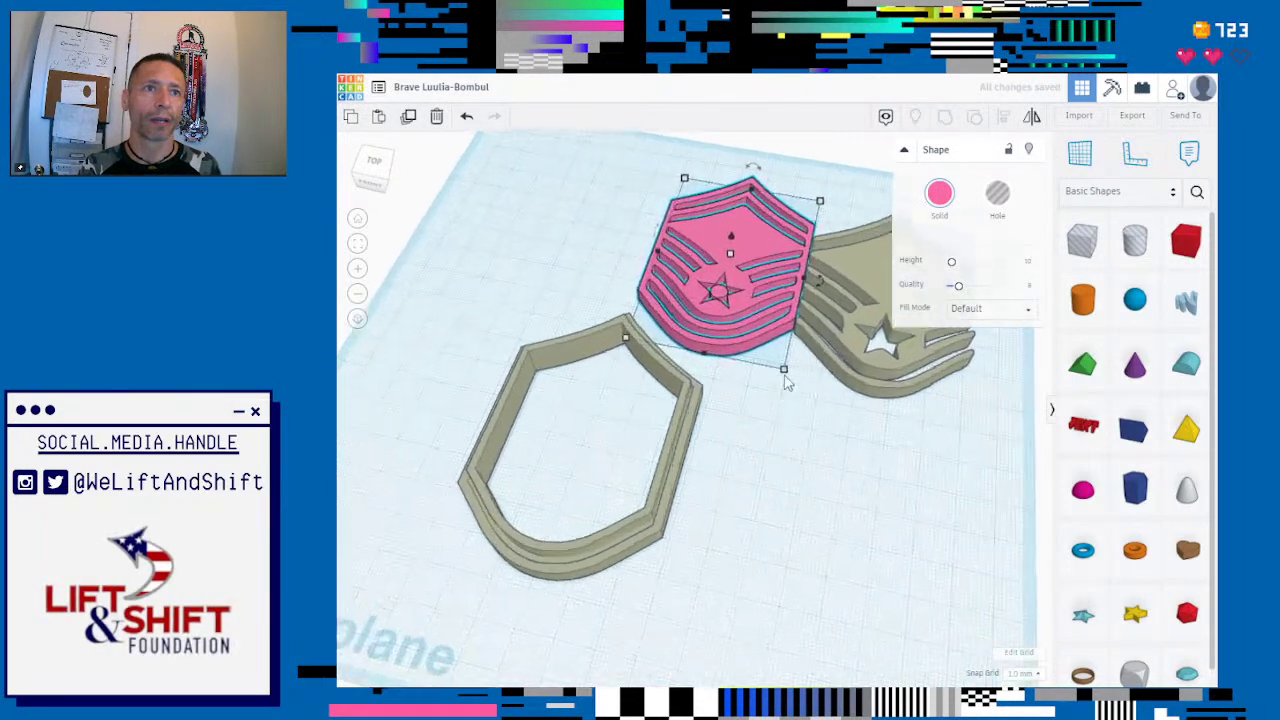
{"action": "left_click_drag", "start_coordinate": [716, 590], "coordinate": [858, 450]}
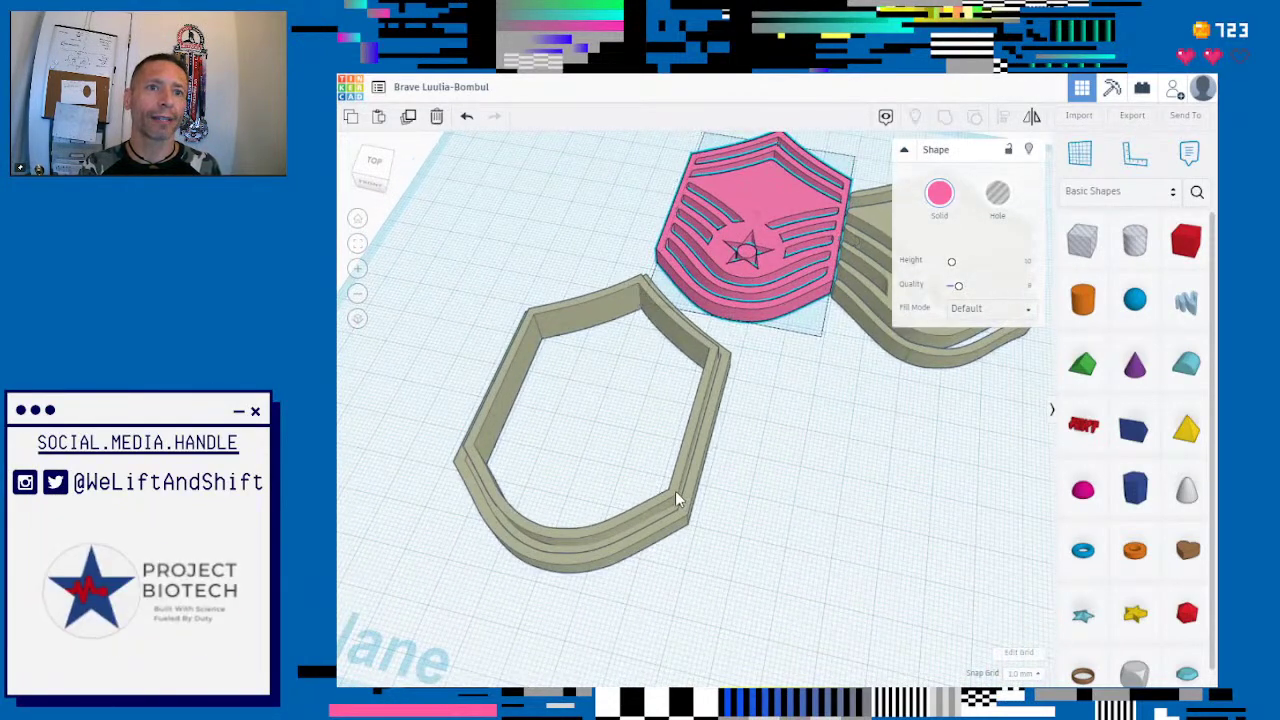